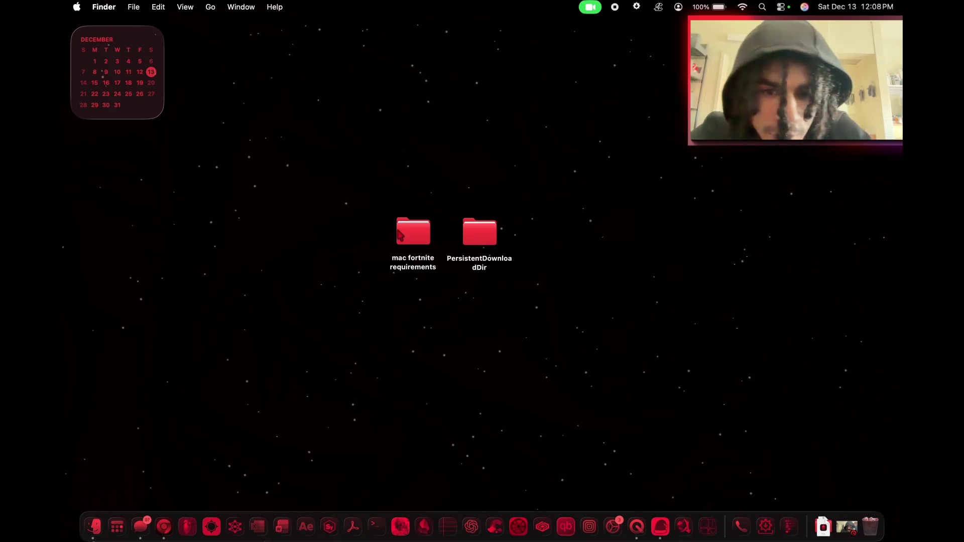
Open the mac fortnite requirements folder and inspect the FnMacAssistant and Sideloadly apps
double_click(422, 236)
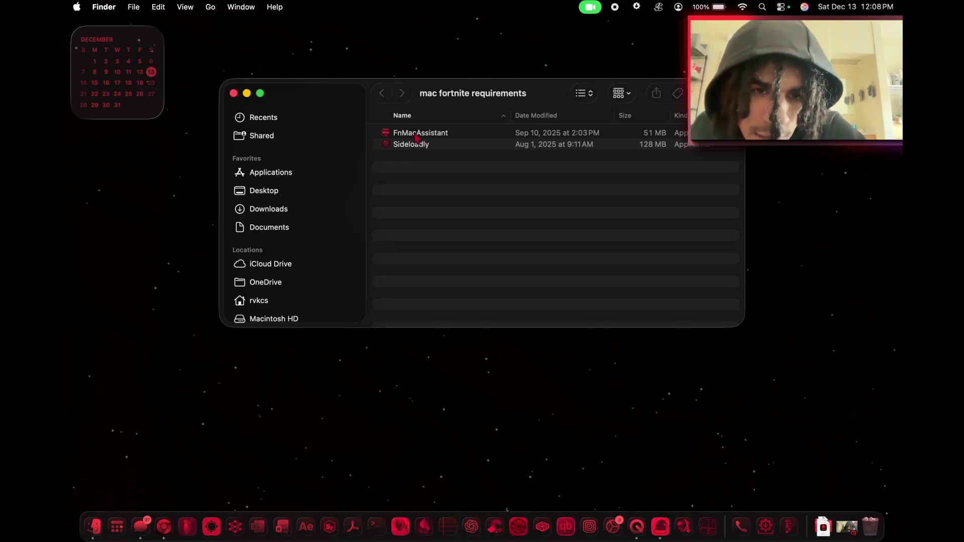
click(415, 134)
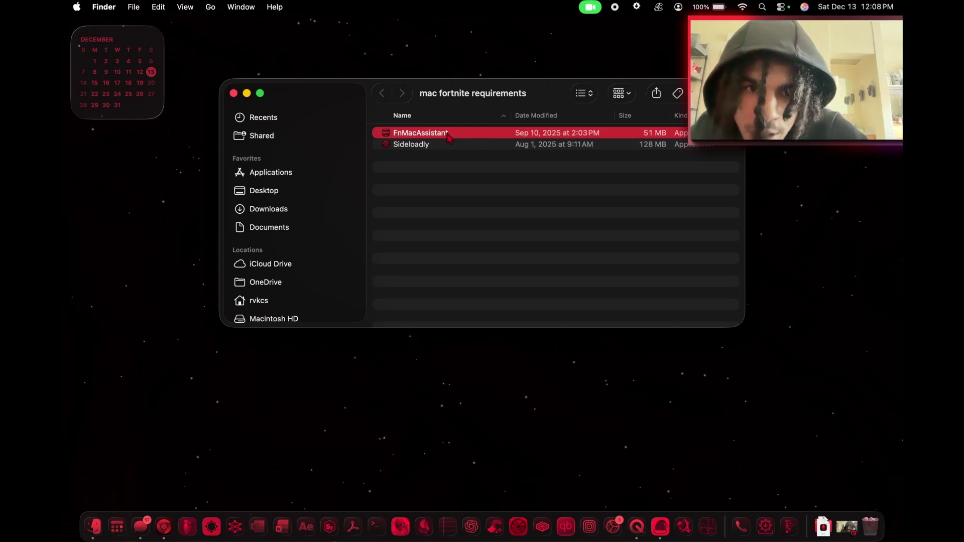
click(433, 145)
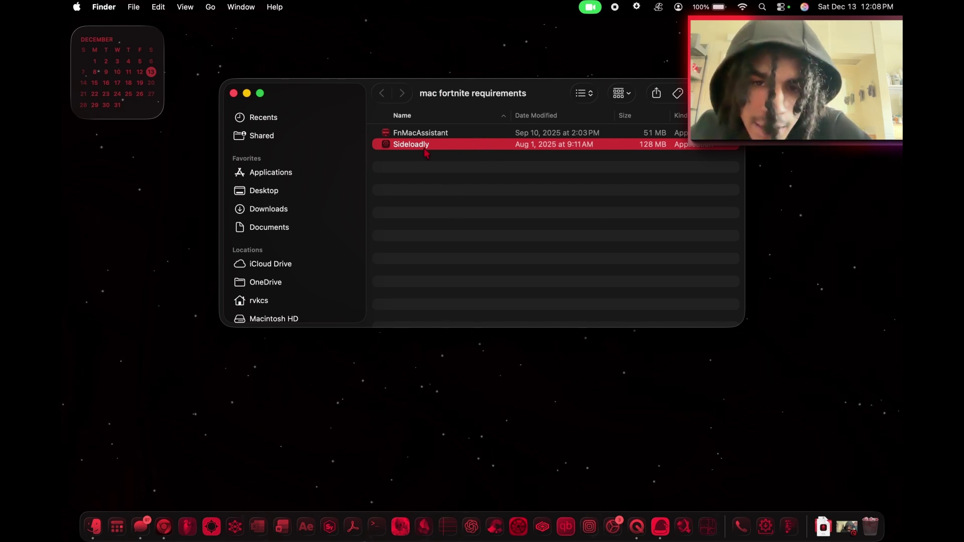
click(233, 93)
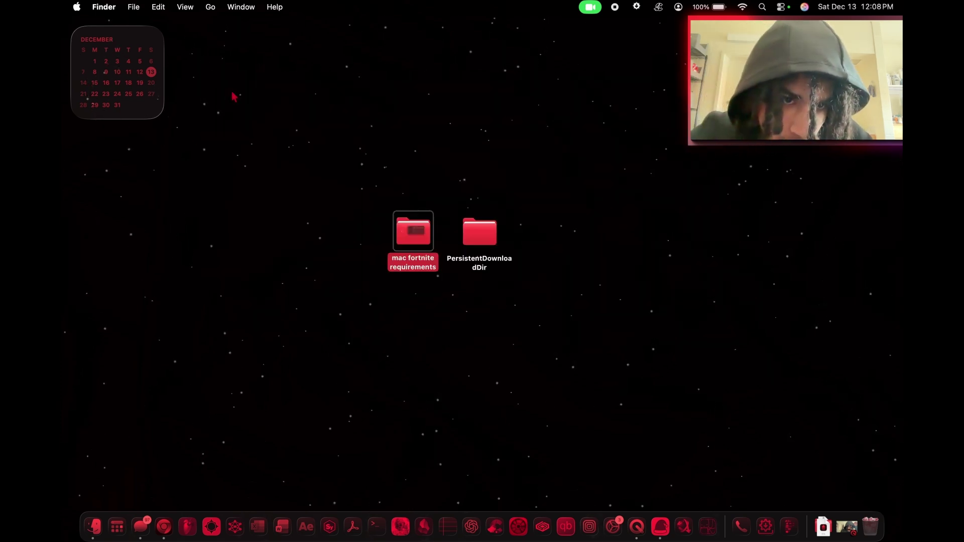
Glance inside PersistentDownloadDir, then return to the mac fortnite requirements folder
click(477, 234)
double_click(478, 234)
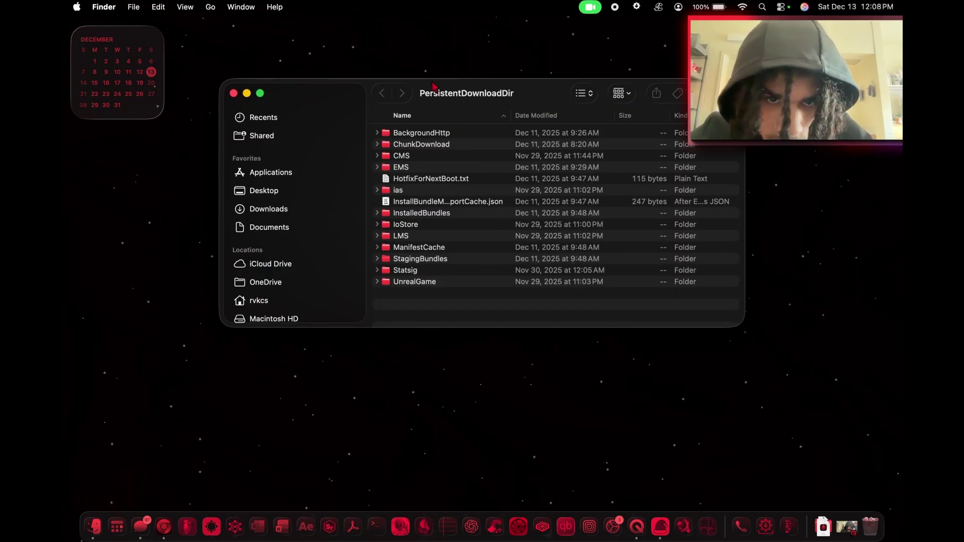
click(233, 94)
click(427, 236)
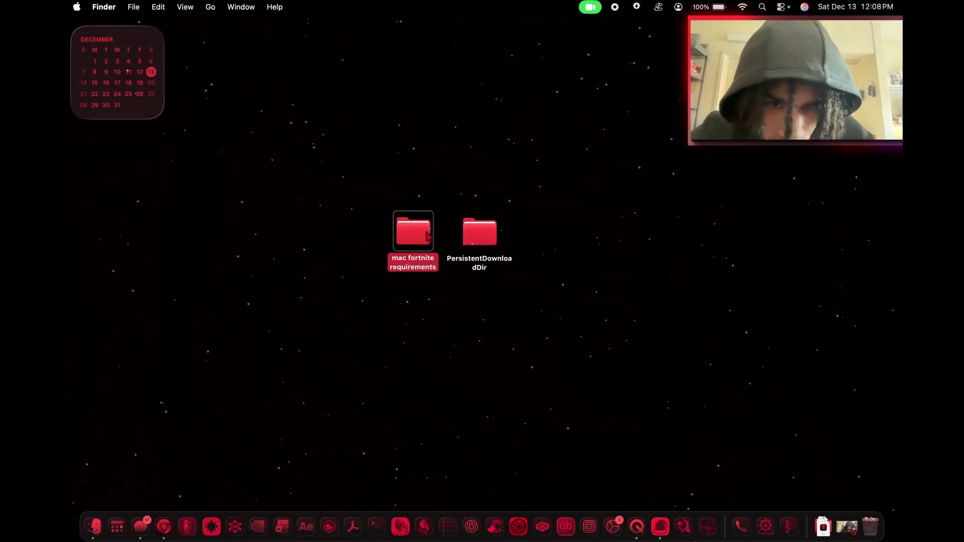
double_click(427, 235)
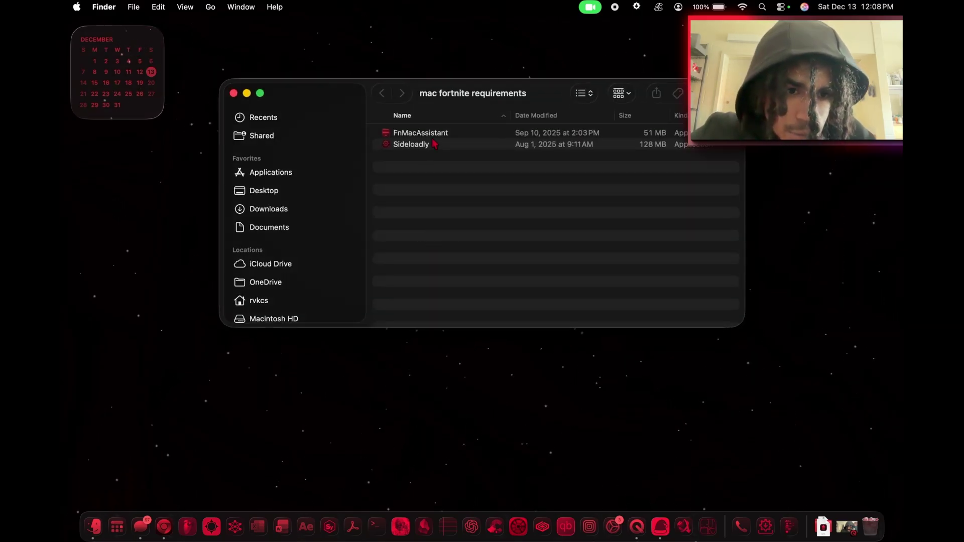
Select FnMacAssistant and Sideloadly, then launch FnMacAssistant from the Applications folder
drag(438, 167, 308, 176)
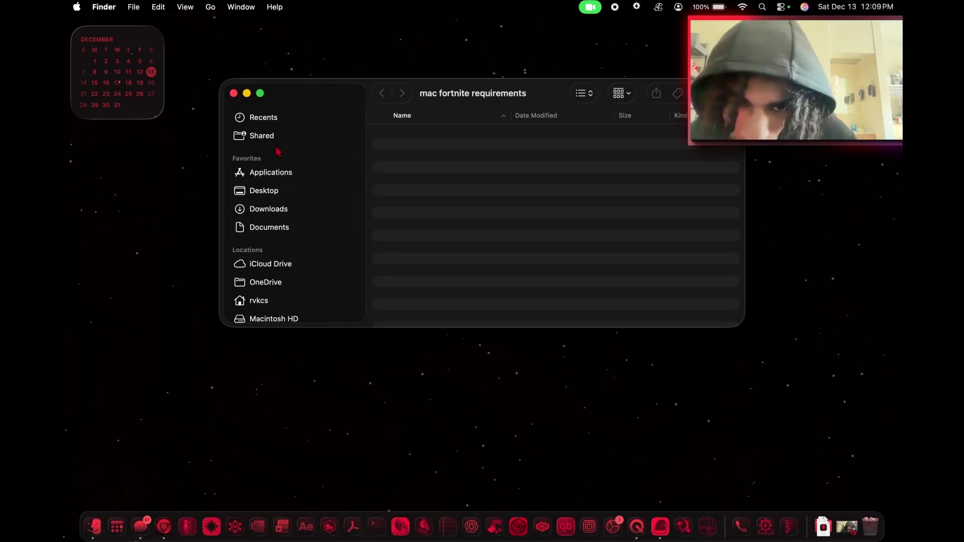
click(295, 177)
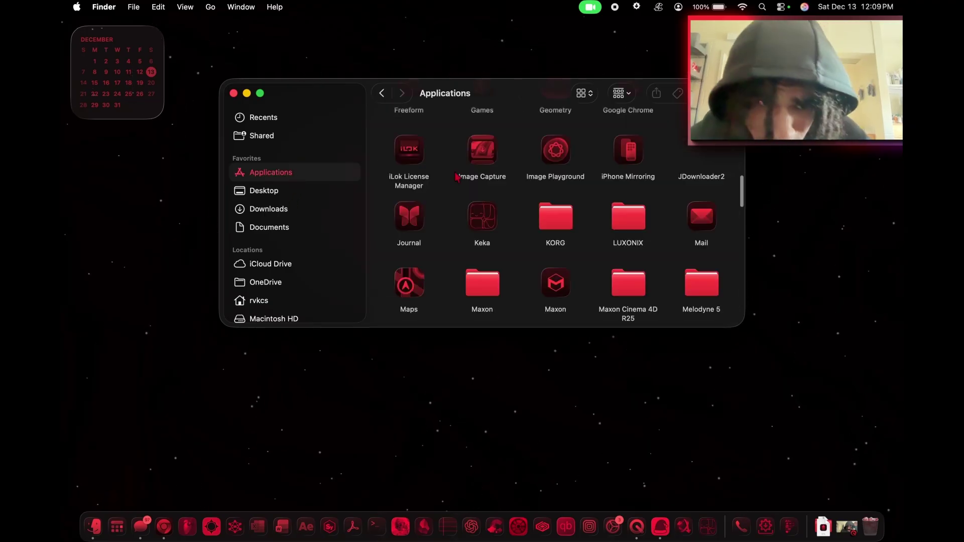
scroll(456, 176, up, 10)
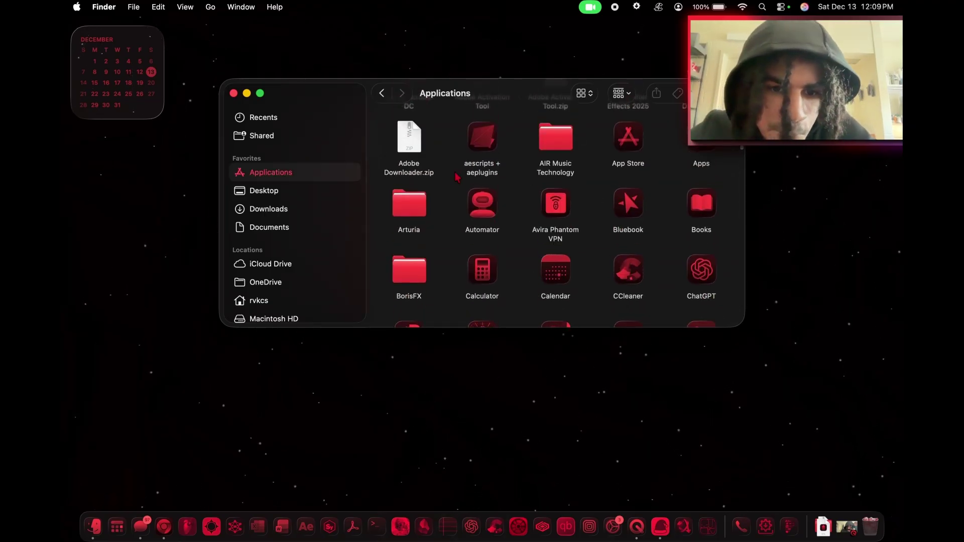
scroll(457, 176, down, 5)
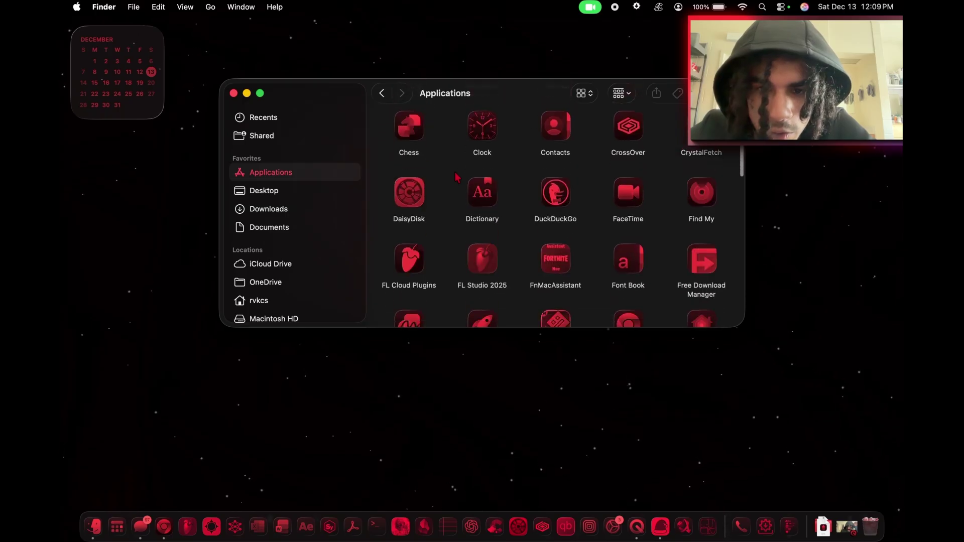
scroll(457, 177, down, 3)
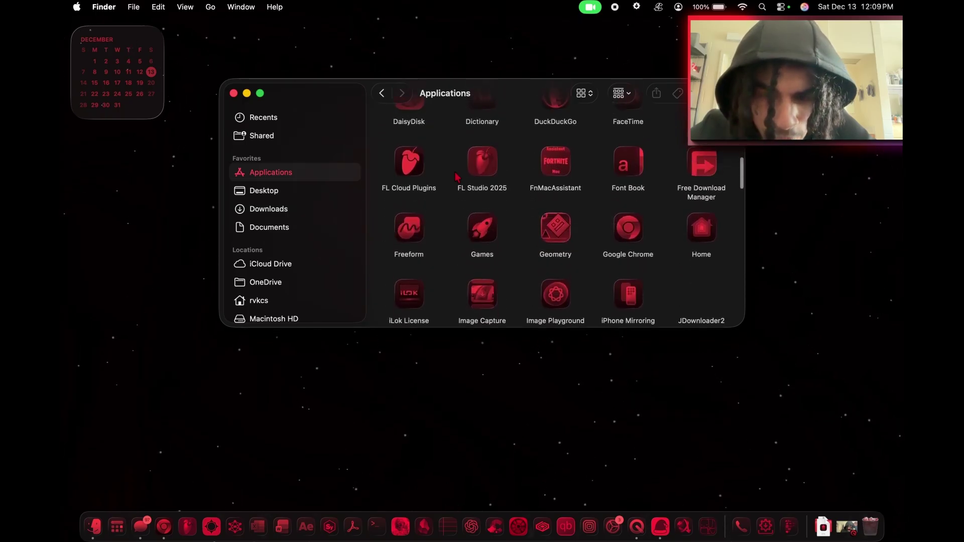
right_click(551, 168)
click(562, 173)
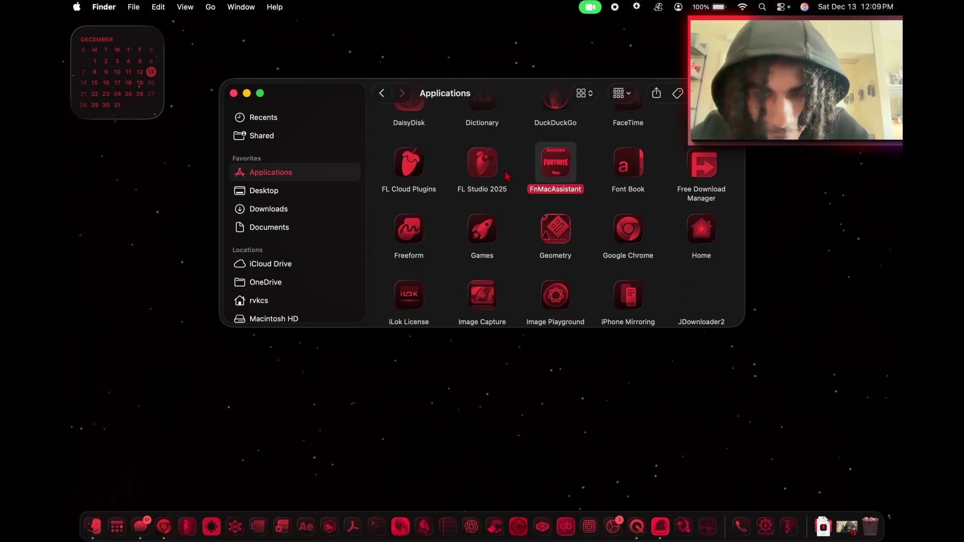
Allow FnMacAssistant past Gatekeeper and download Fortnite-39.10_Tweak.ipa (2269.28 MB)
click(518, 234)
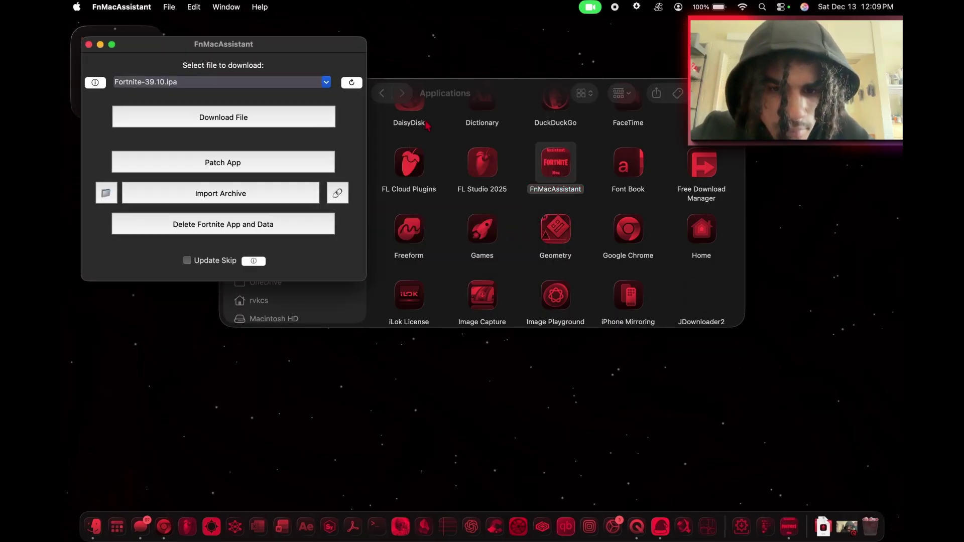
drag(280, 46, 537, 93)
click(583, 128)
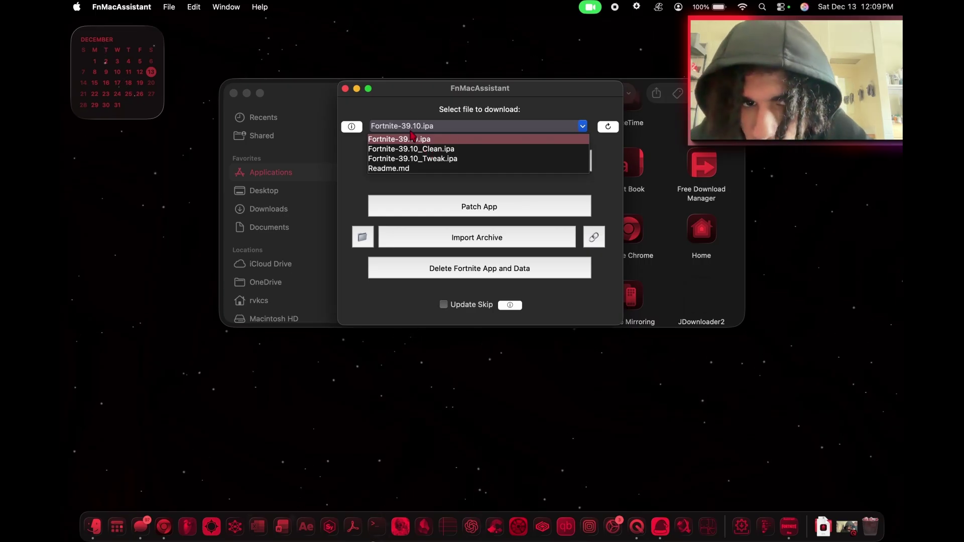
click(431, 149)
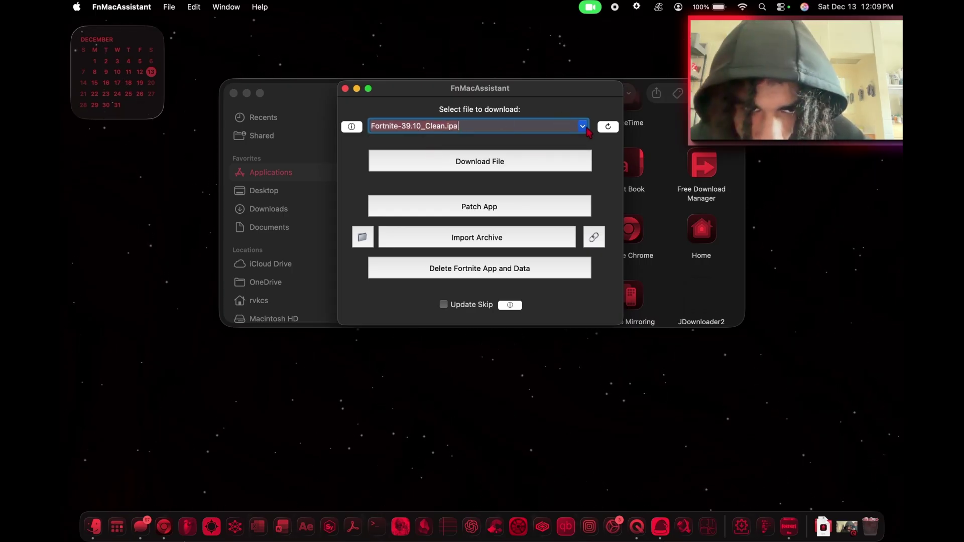
click(581, 128)
click(526, 159)
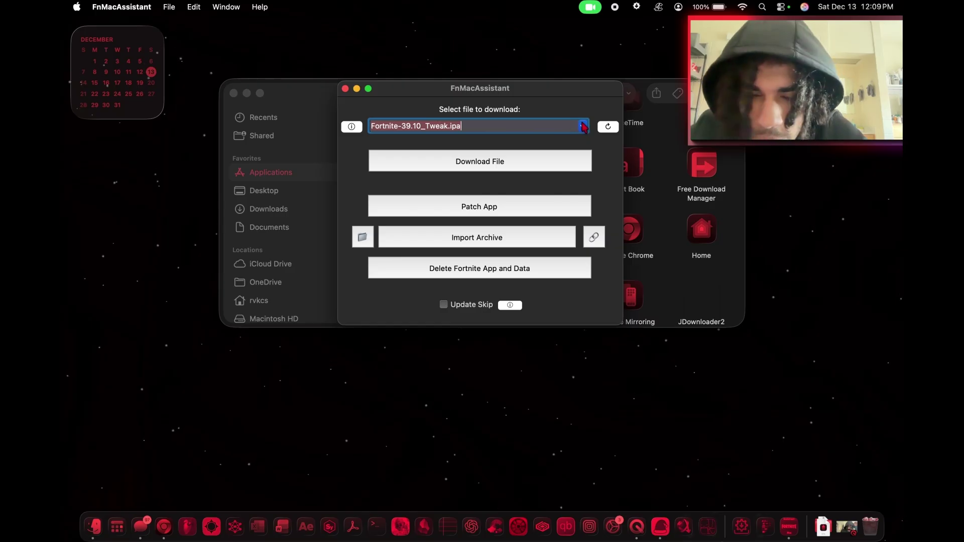
click(582, 126)
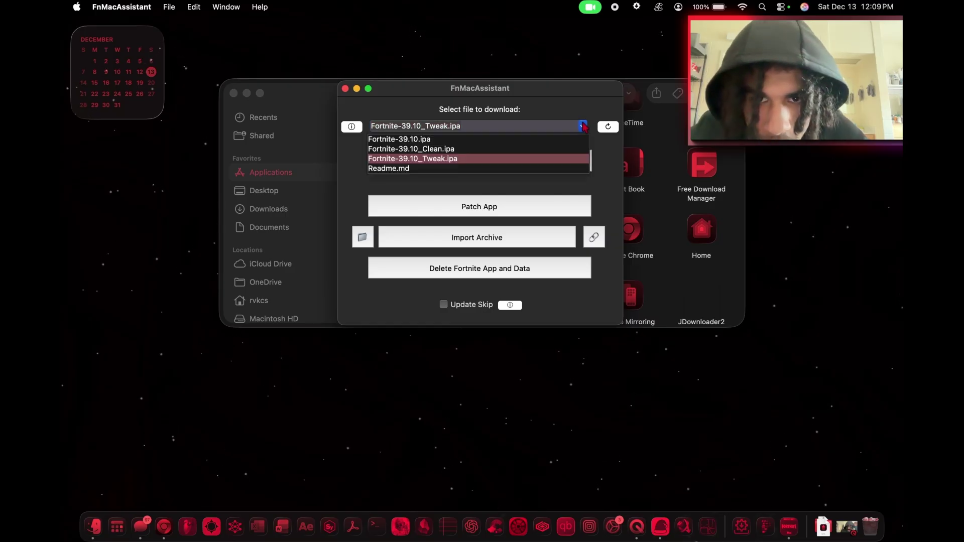
click(502, 158)
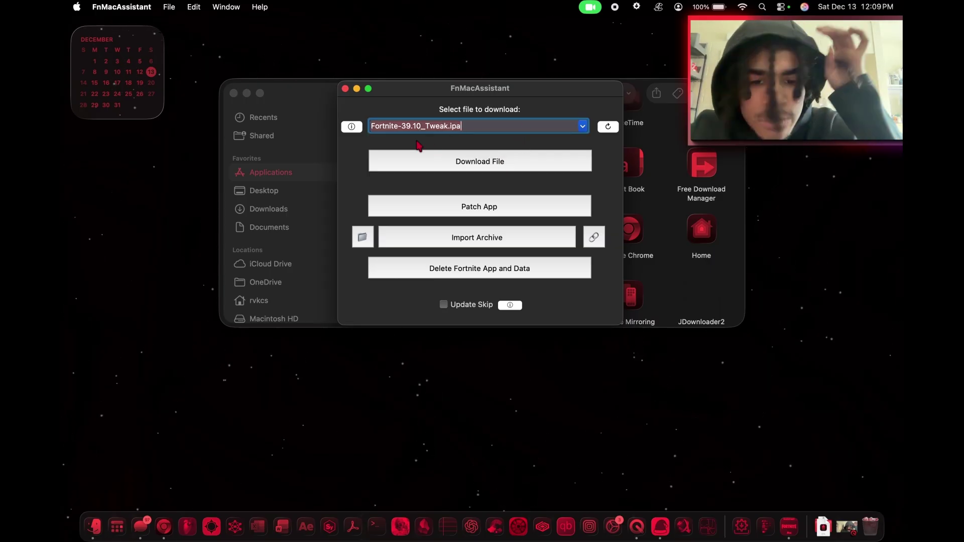
click(472, 167)
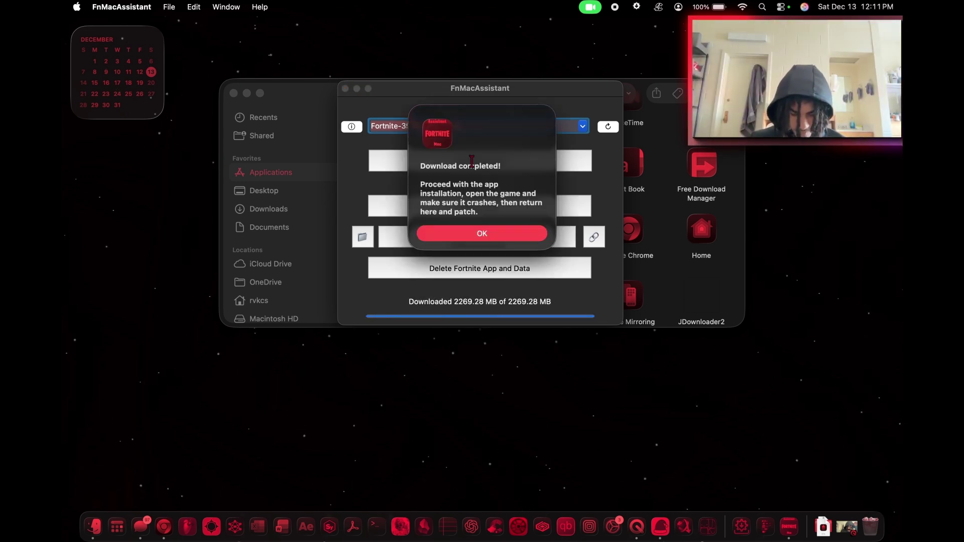
click(482, 235)
Quit FnMacAssistant and confirm Fortnite-39.10_Tweak.ipa is in Downloads
click(345, 88)
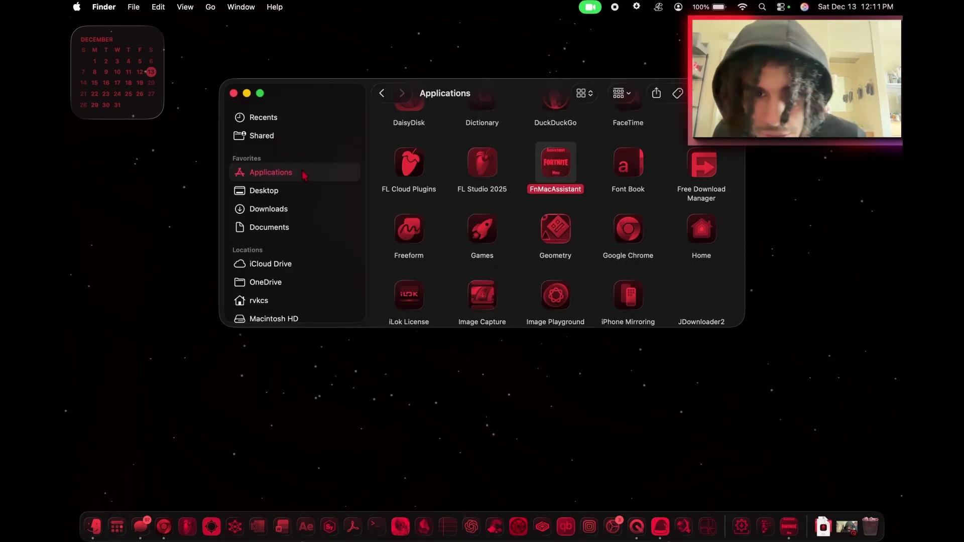
click(268, 209)
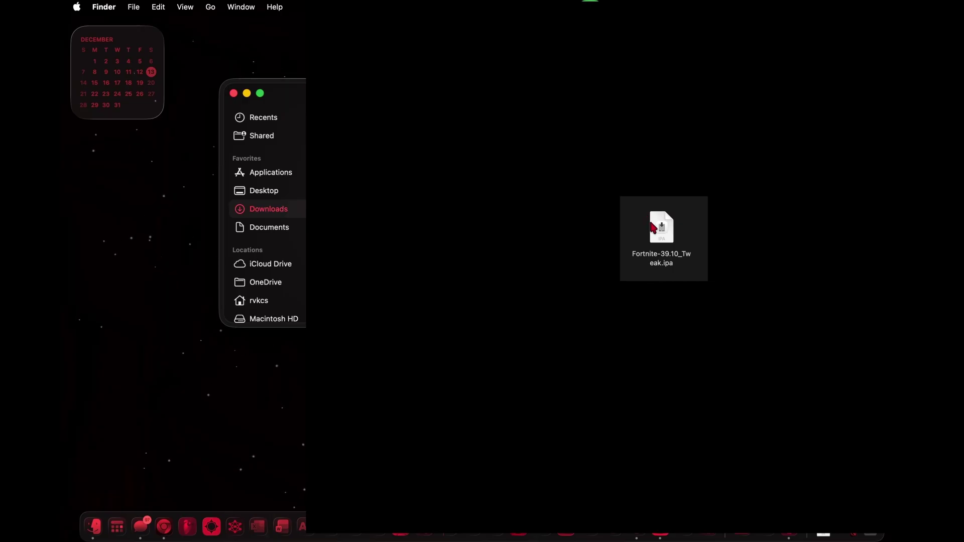
click(267, 176)
Try opening Sideloadly from Applications and dismiss the 'Not Opened' warning
scroll(664, 239, down, 5)
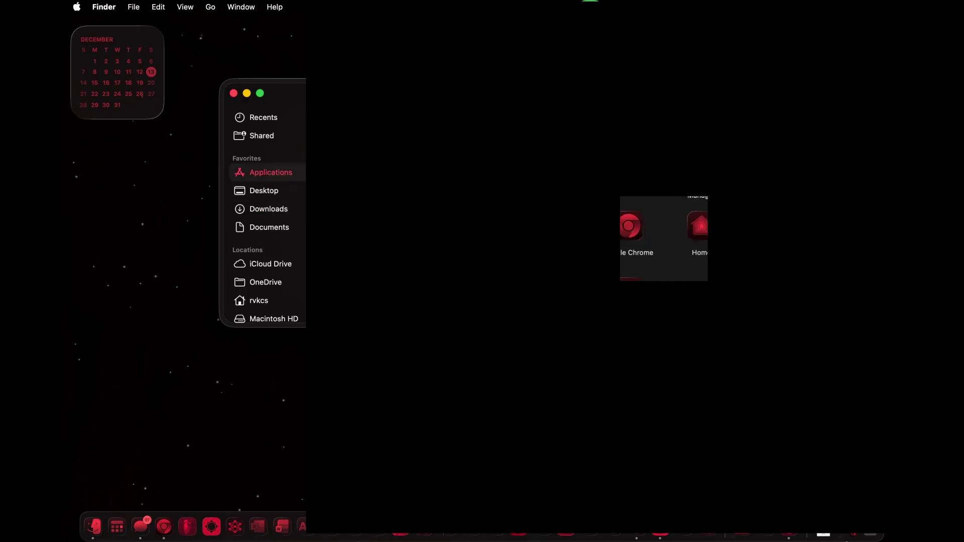
scroll(664, 238, down, 2)
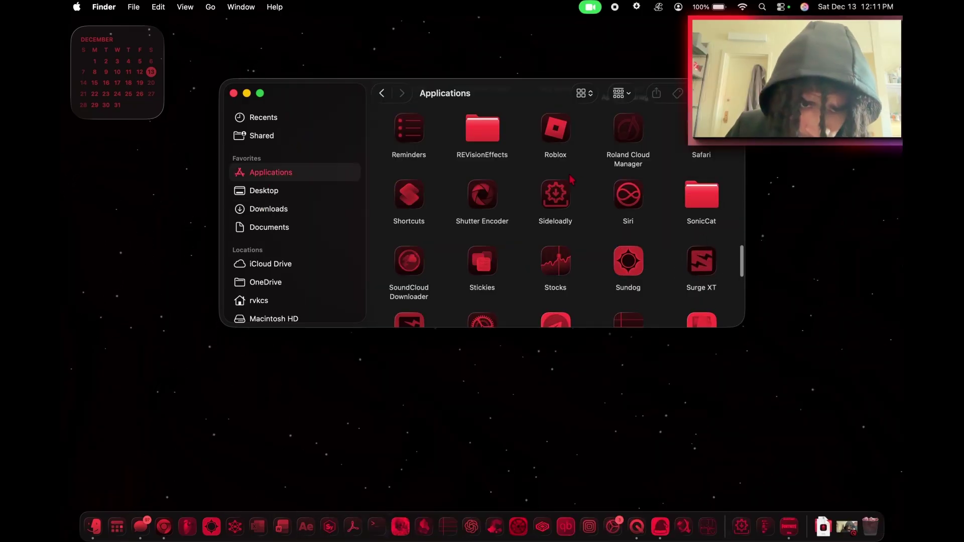
right_click(556, 197)
click(584, 189)
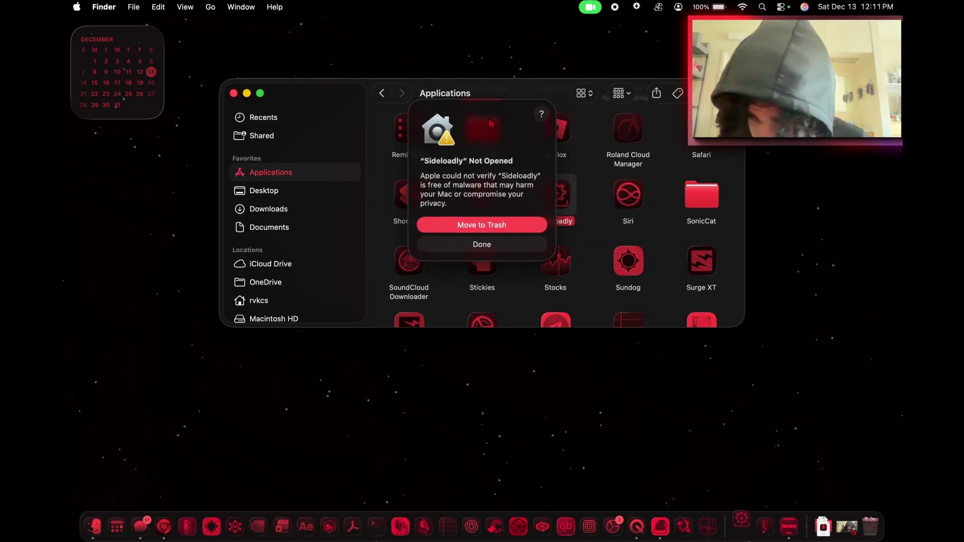
drag(491, 126, 527, 129)
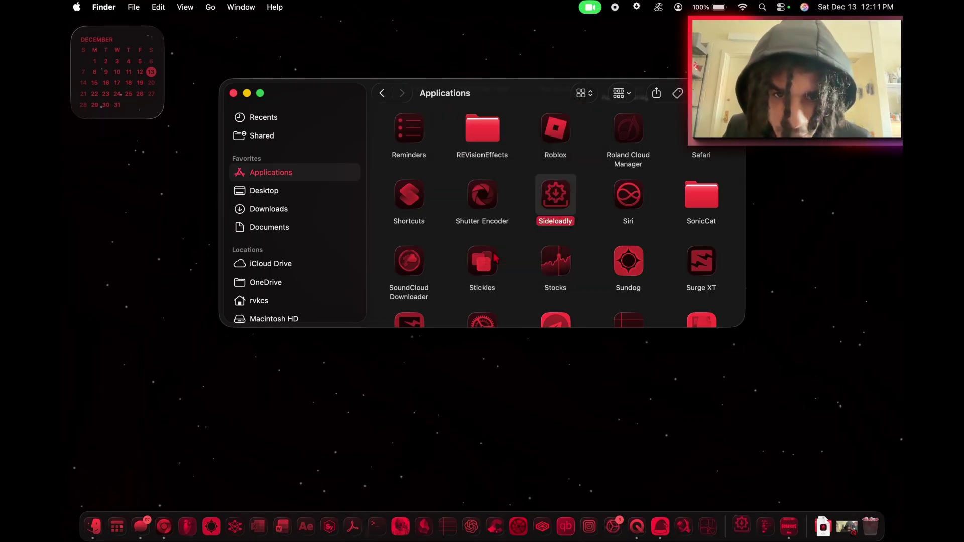
click(494, 254)
Launch Terminal through Spotlight
key(super+space)
text(terminal)
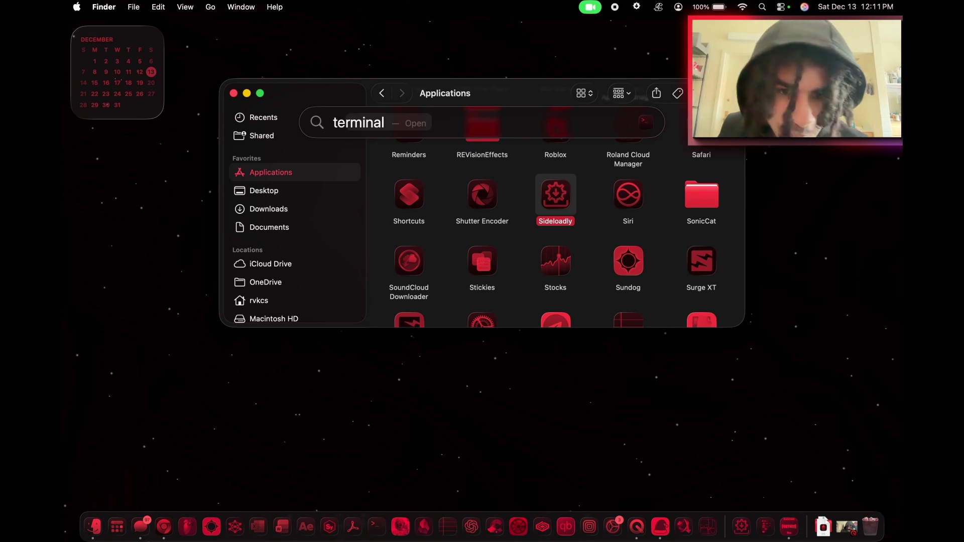
key(Return)
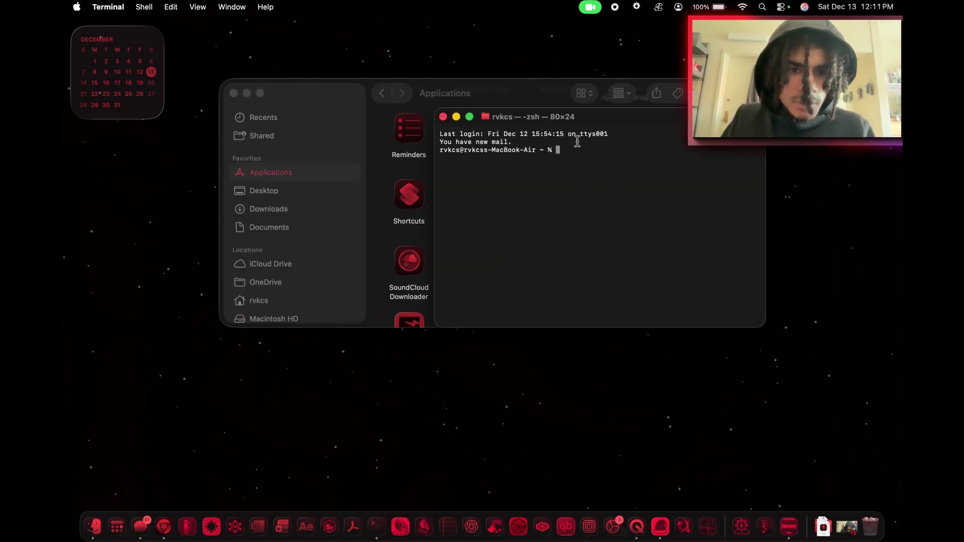
Run xattr -cr /Applications/Sideloadly.app to clear Sideloadly's quarantine attributes
text(xattr -cr)
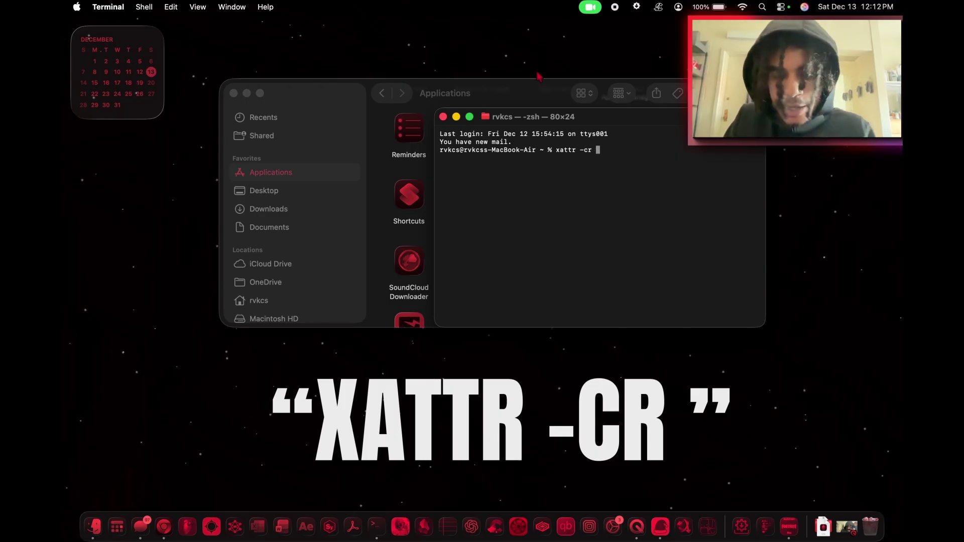
drag(599, 121, 595, 233)
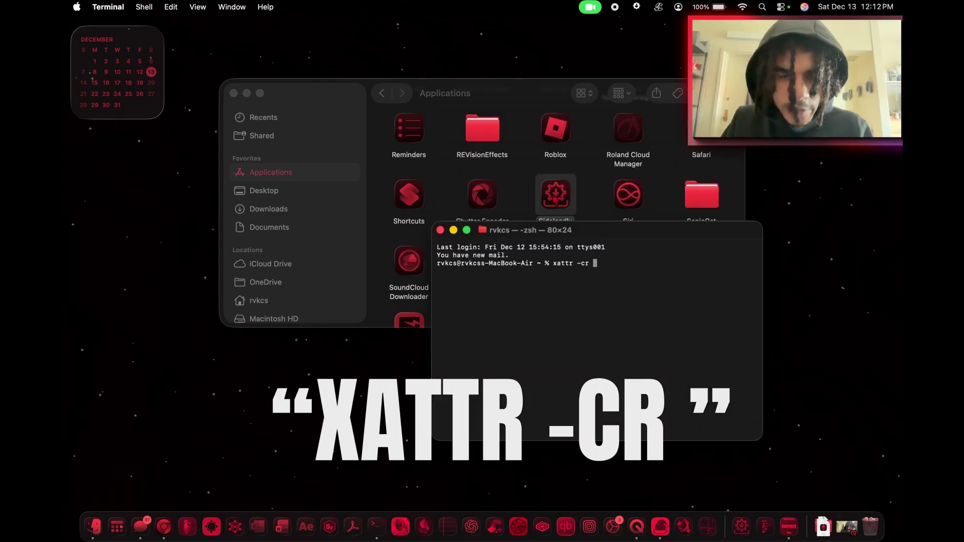
drag(555, 196, 612, 290)
key(Return)
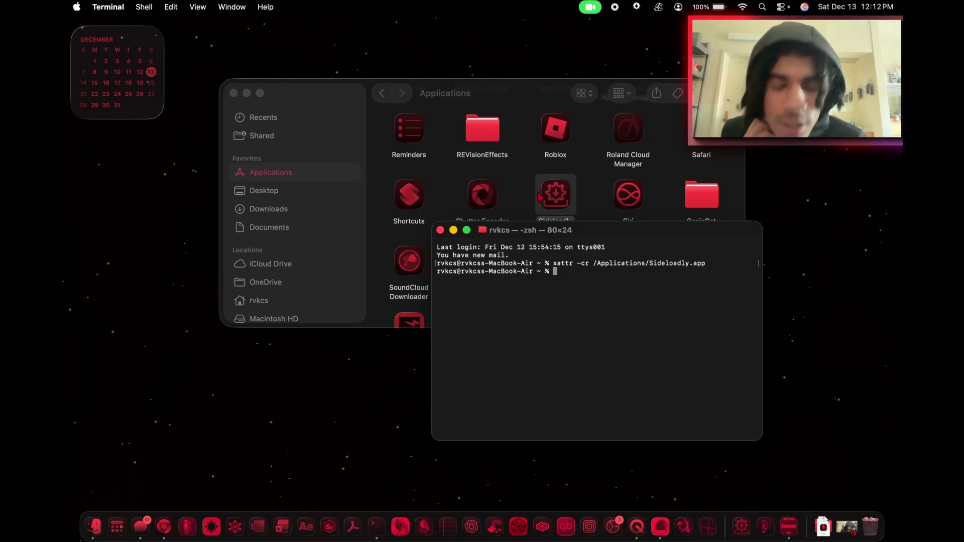
click(75, 7)
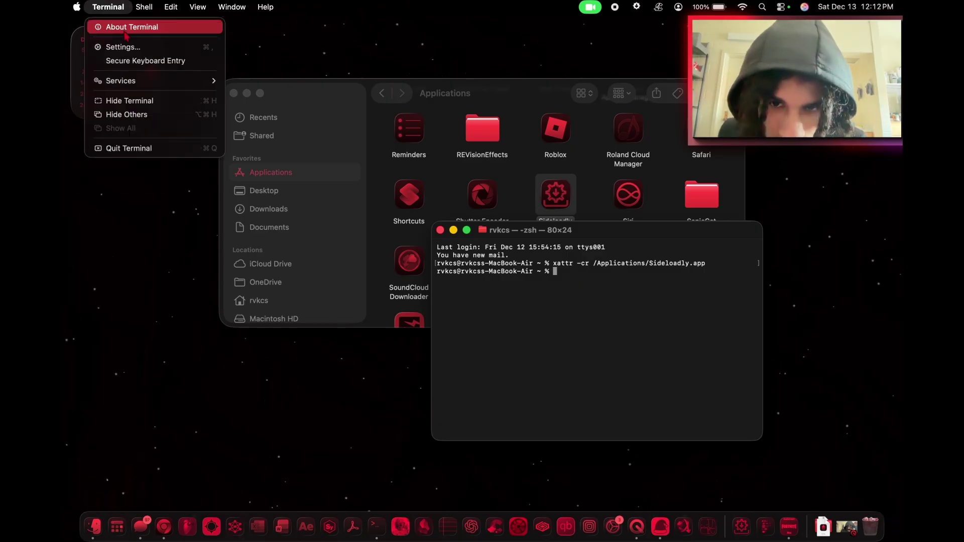
Use Open Anyway in Privacy & Security so Sideloadly v0.60 launches
click(93, 47)
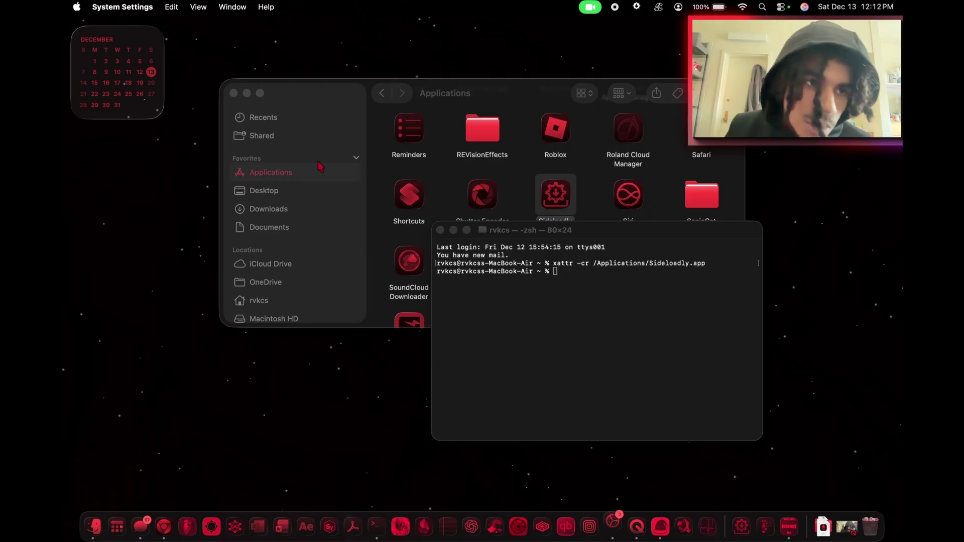
scroll(389, 416, down, 5)
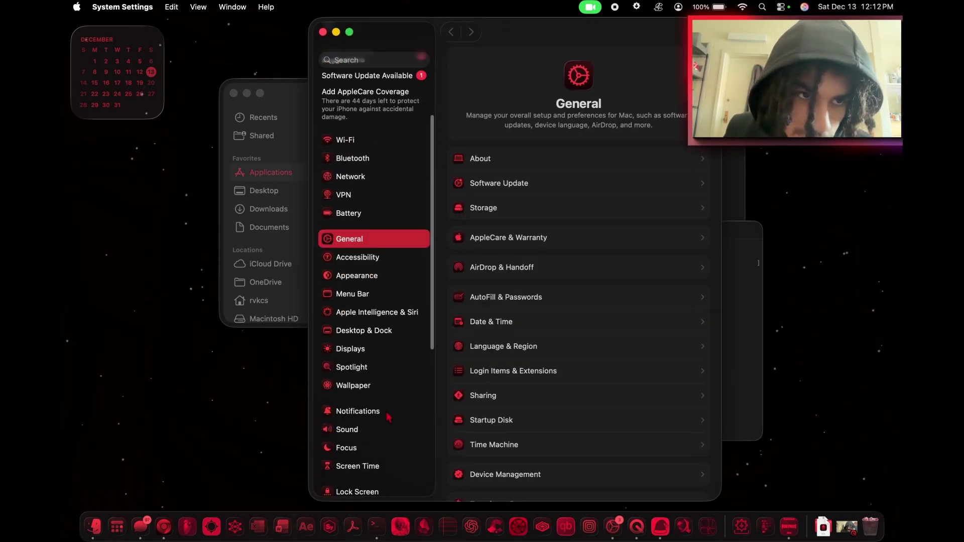
scroll(389, 417, down, 2)
click(393, 430)
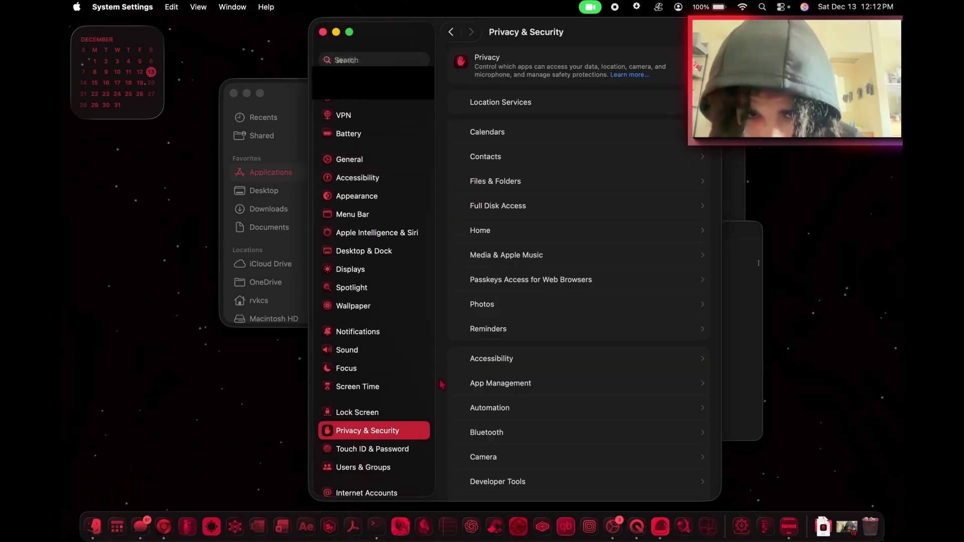
scroll(525, 304, down, 10)
scroll(525, 303, down, 10)
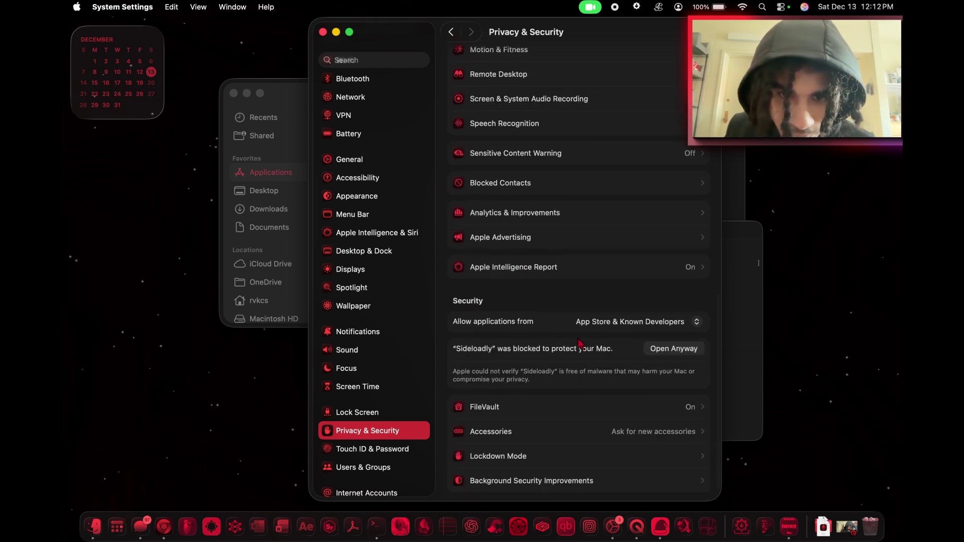
click(673, 349)
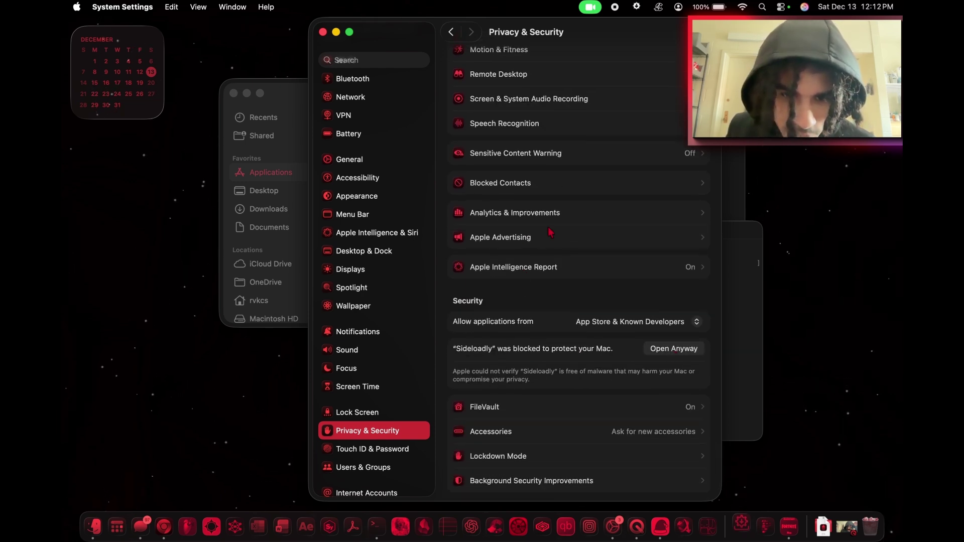
click(671, 350)
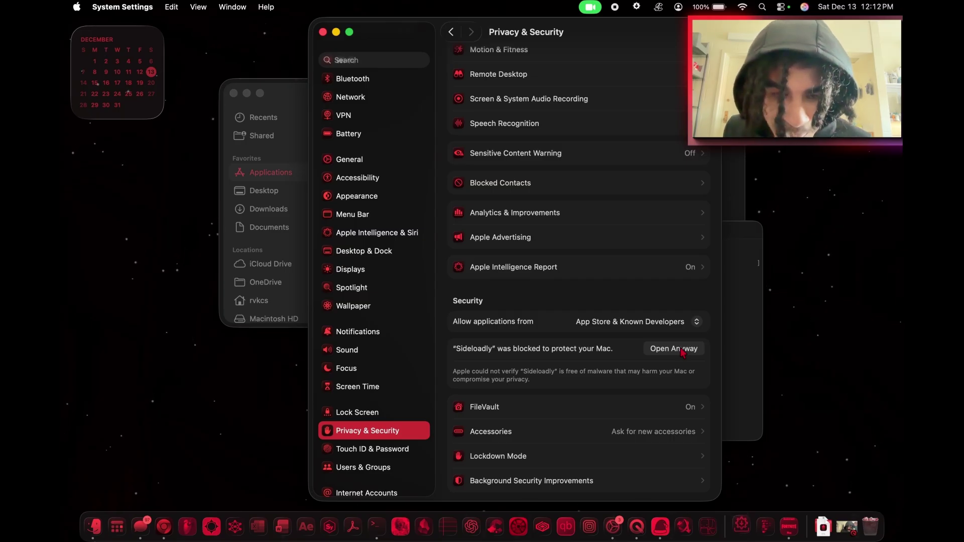
click(681, 350)
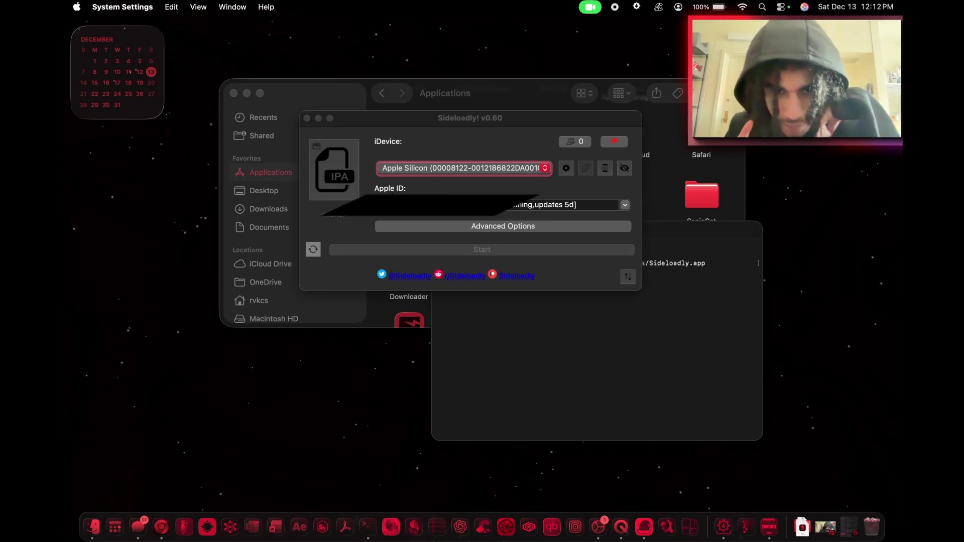
Move the Sideloadly window lower on the desktop and bring Finder forward
click(457, 203)
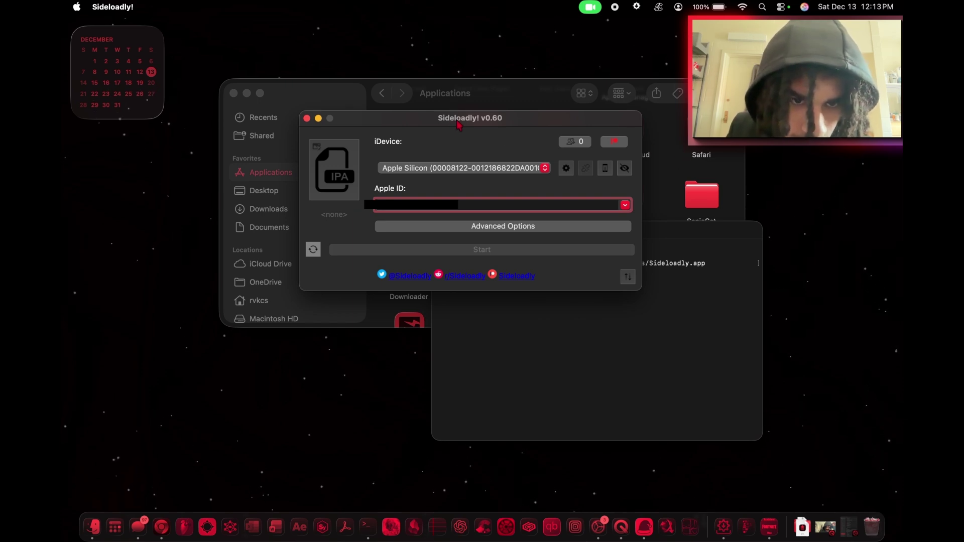
drag(458, 123, 578, 289)
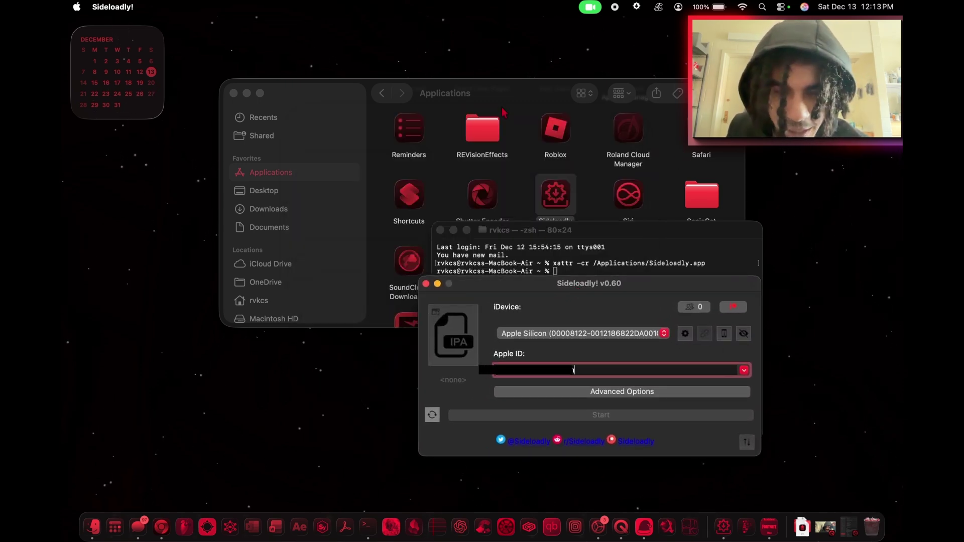
click(499, 85)
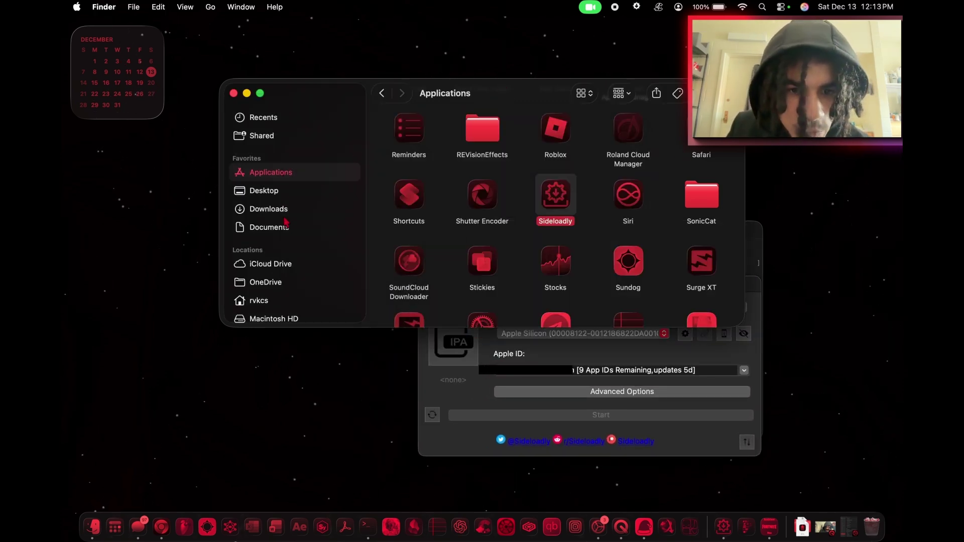
Drag Fortnite-39.10_Tweak.ipa from Downloads onto Sideloadly's IPA box
click(281, 210)
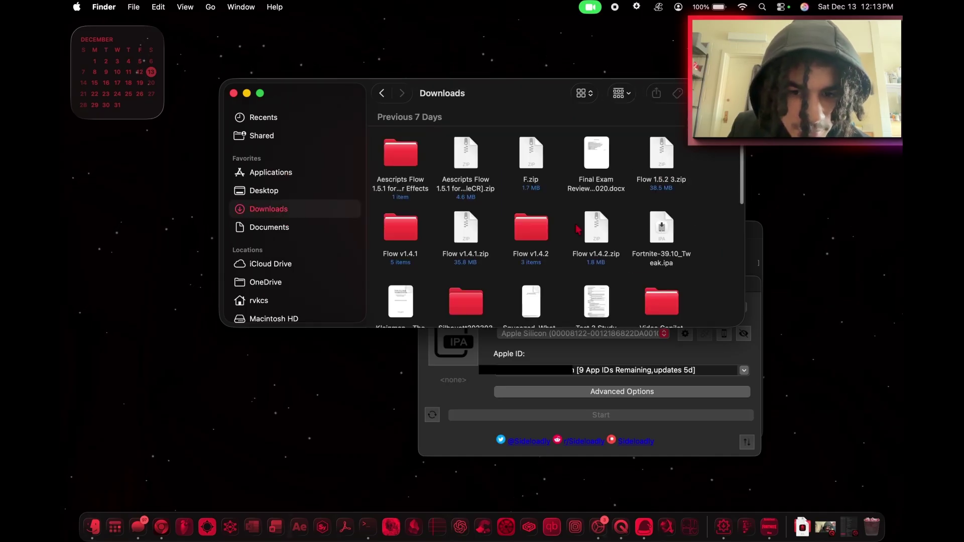
drag(664, 223, 467, 347)
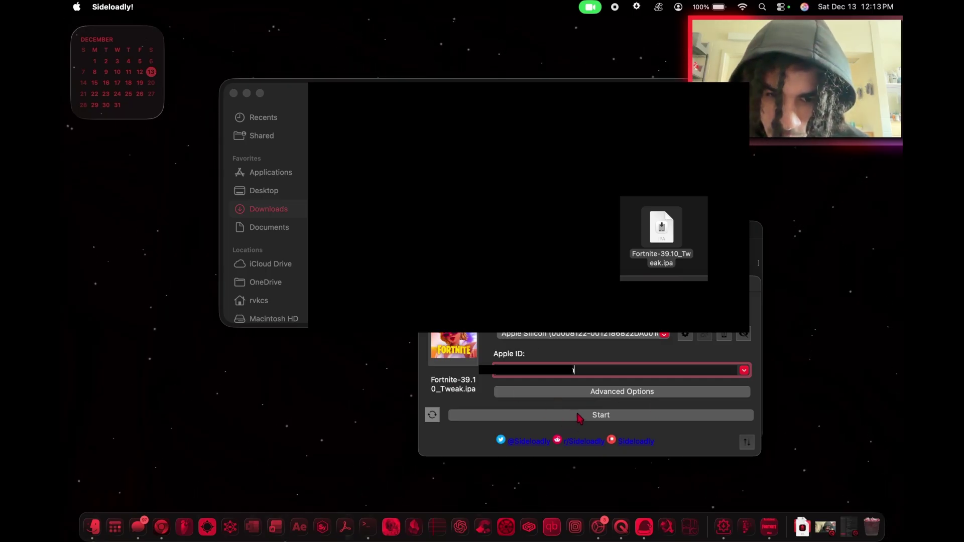
Start the Sideloadly install, cancel the Patreon auto-refresh notice, and wait for 100% Done
click(601, 414)
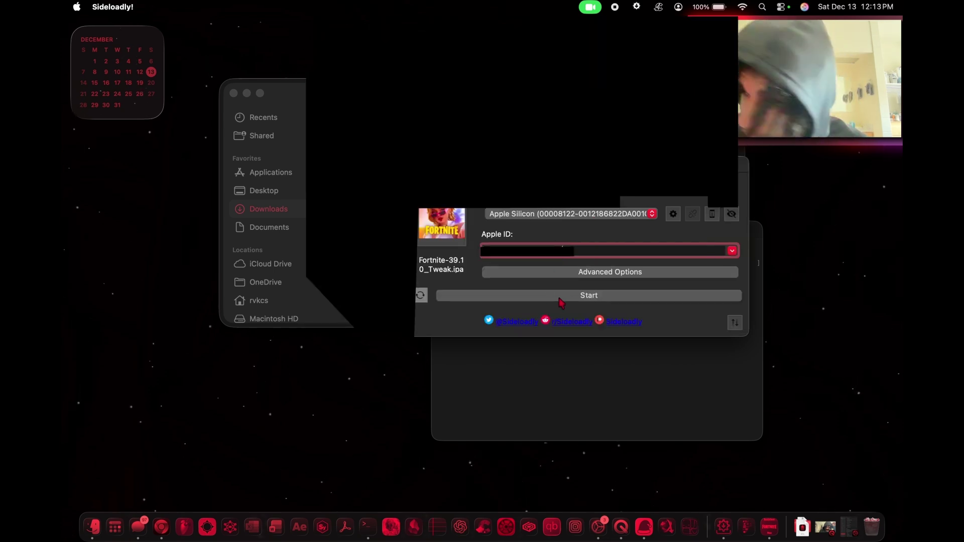
click(560, 297)
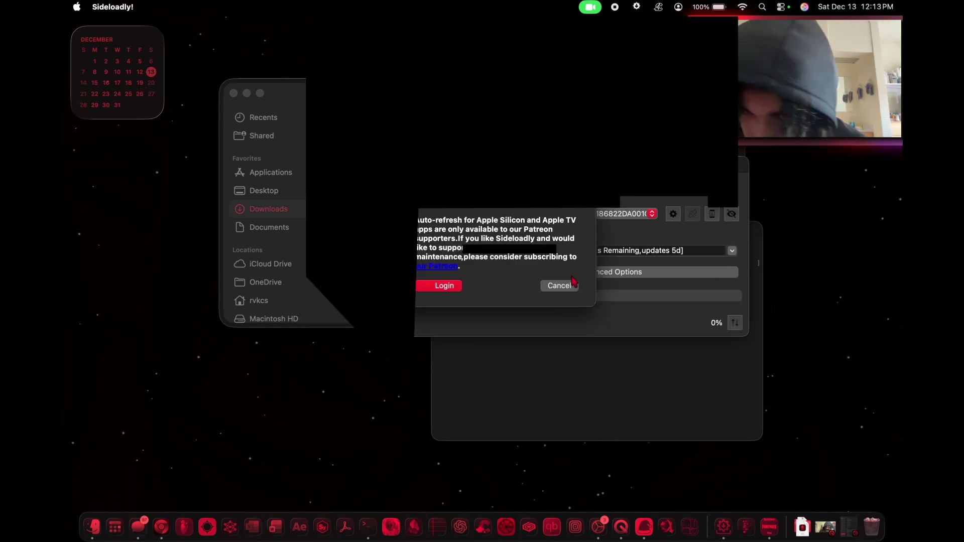
click(565, 288)
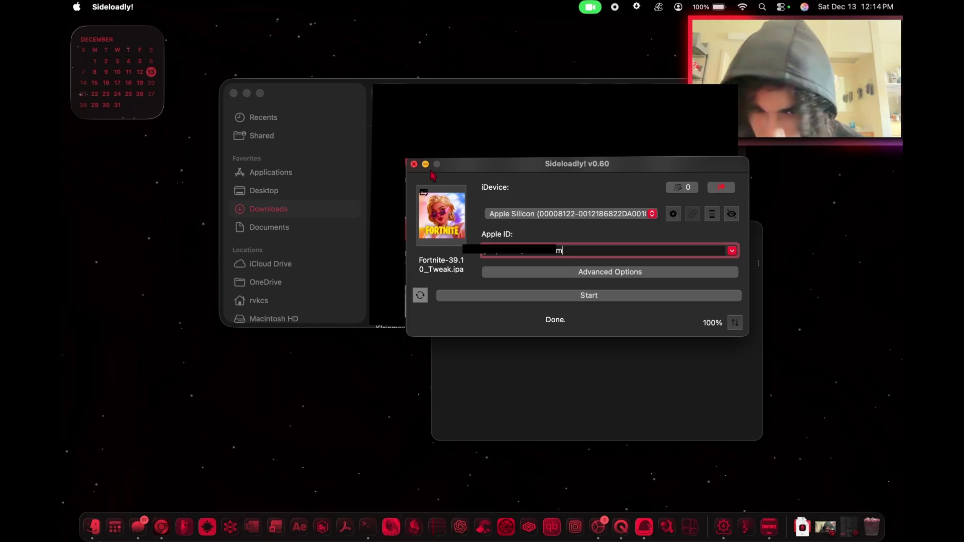
click(519, 394)
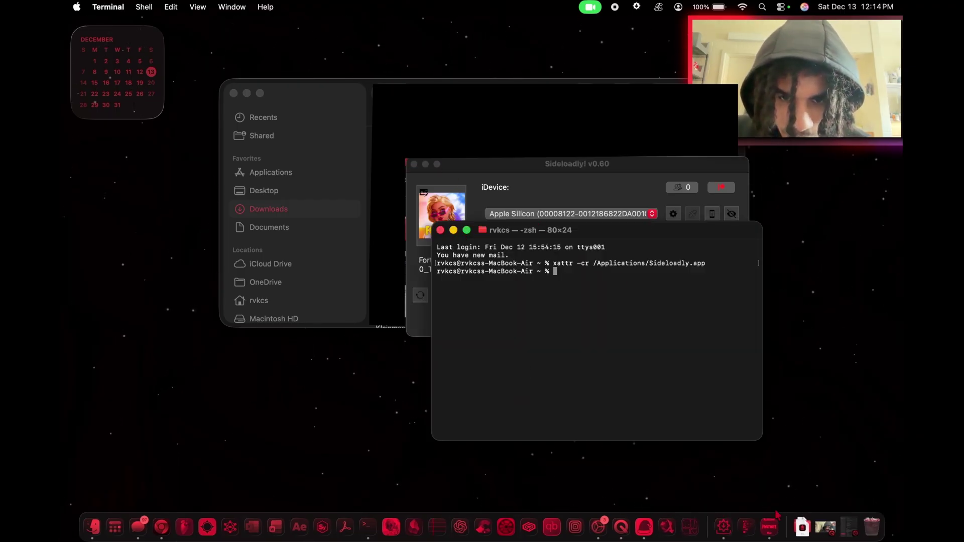
Launch Fortnite via Spotlight and dismiss the personal-testing warning that blocks it
click(770, 532)
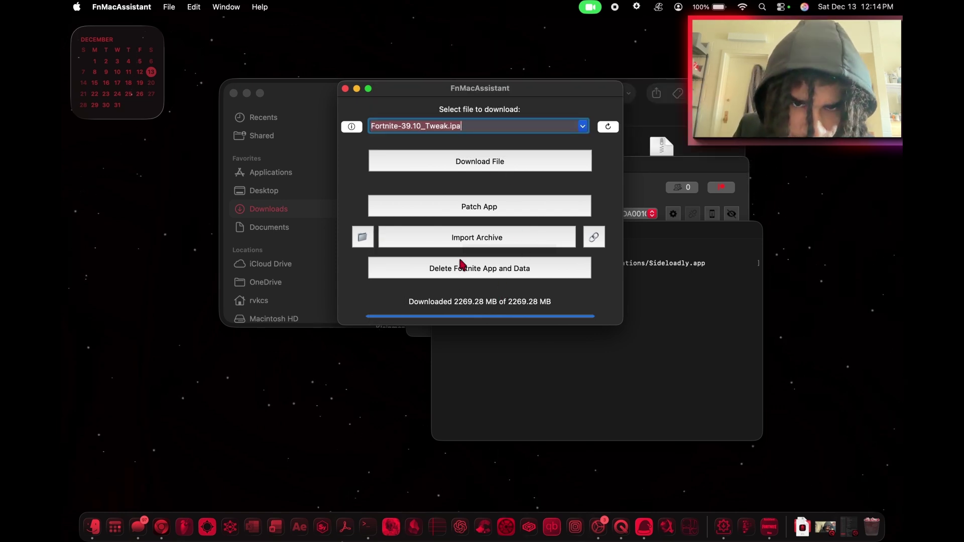
key(super+space)
text(fortnite)
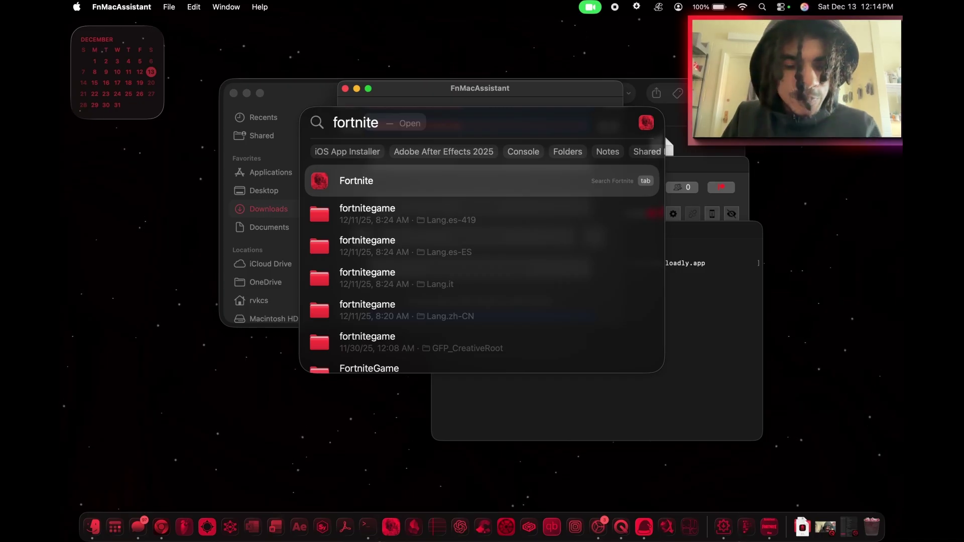
key(Return)
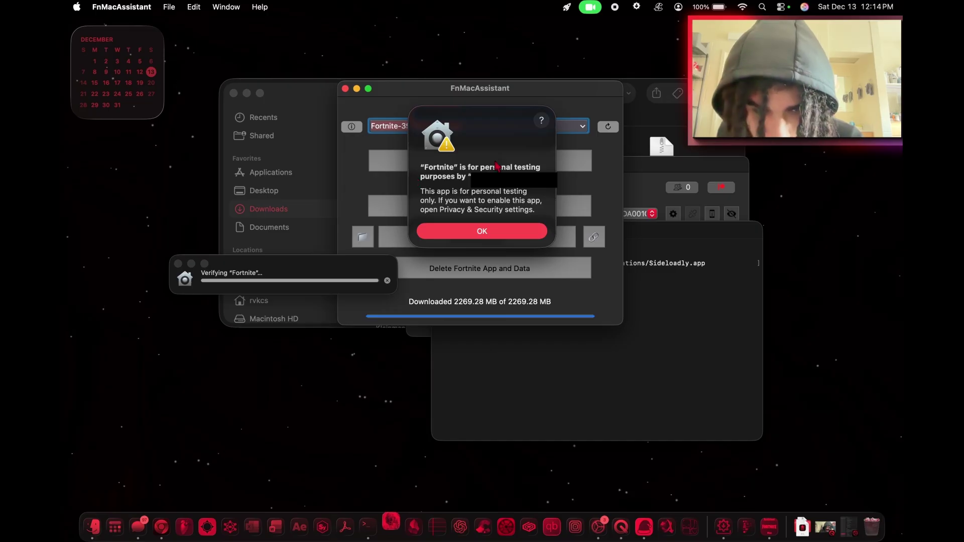
click(480, 231)
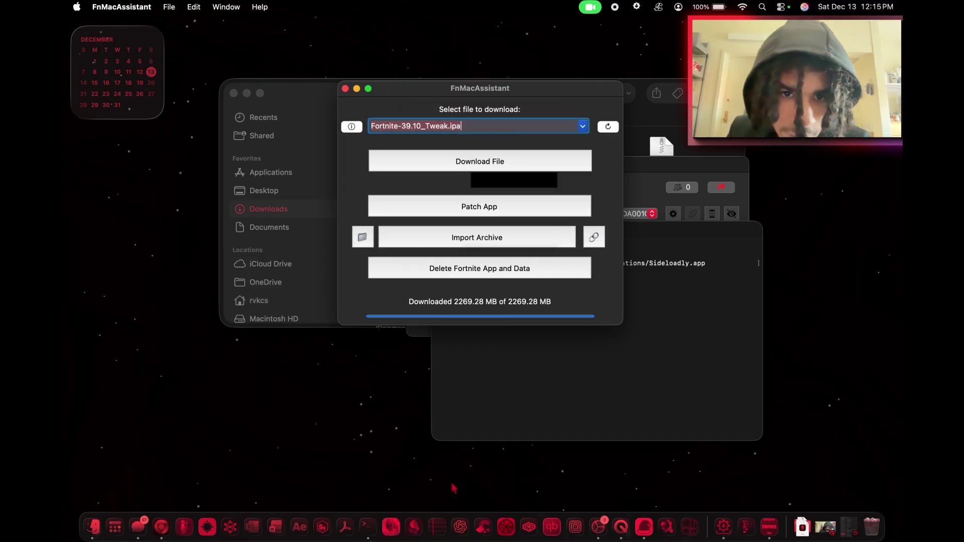
click(597, 524)
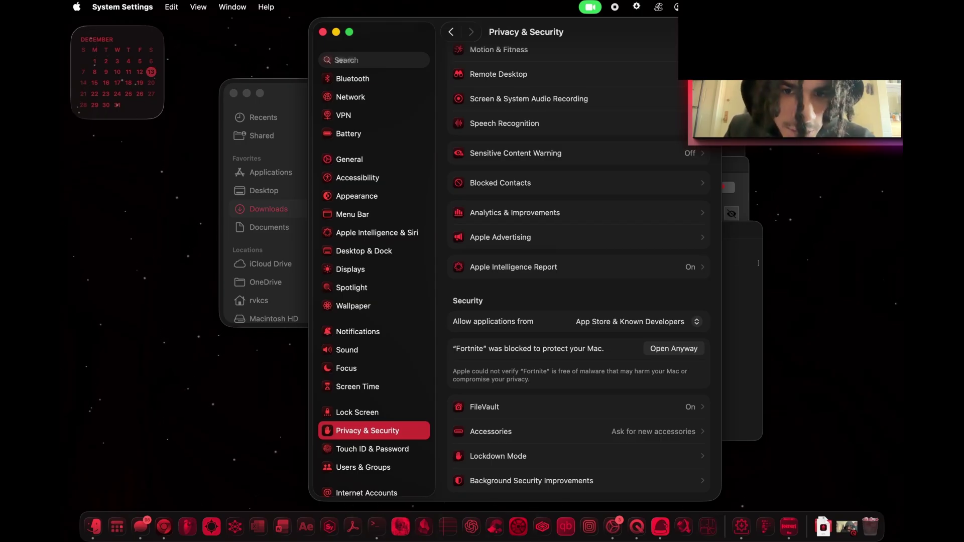
Turn on Do Not Disturb from Control Center
click(884, 6)
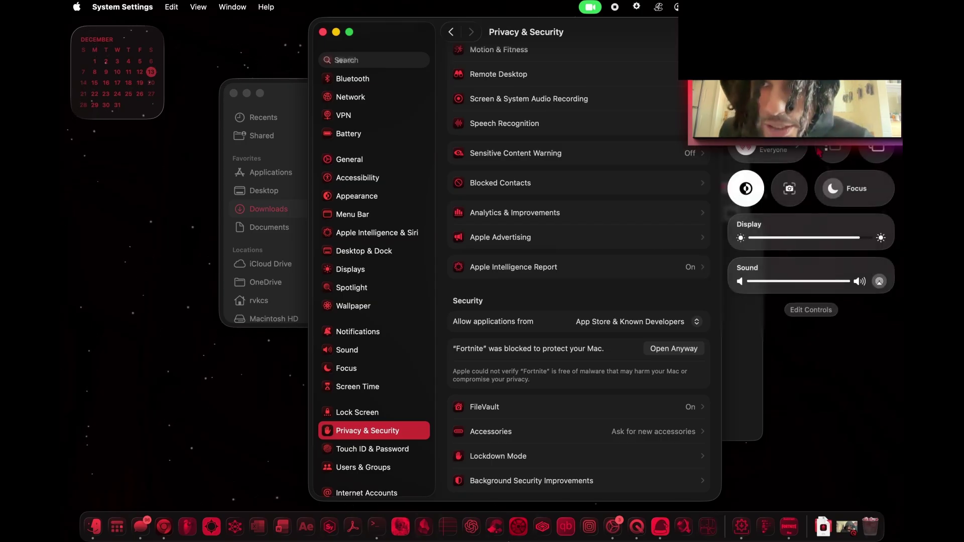
click(832, 189)
click(821, 365)
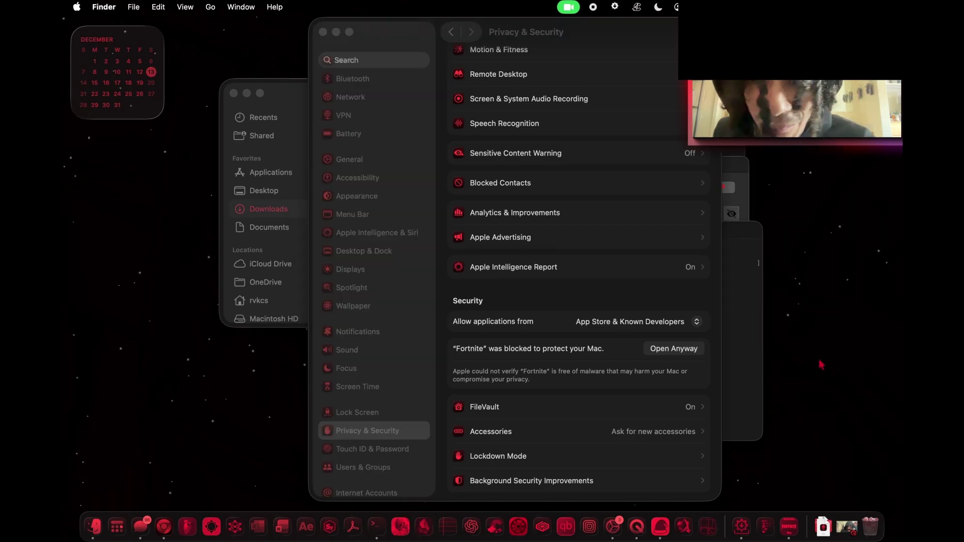
Allow Fortnite with Open Anyway, always trusting its developer, then return to FnMacAssistant
click(655, 347)
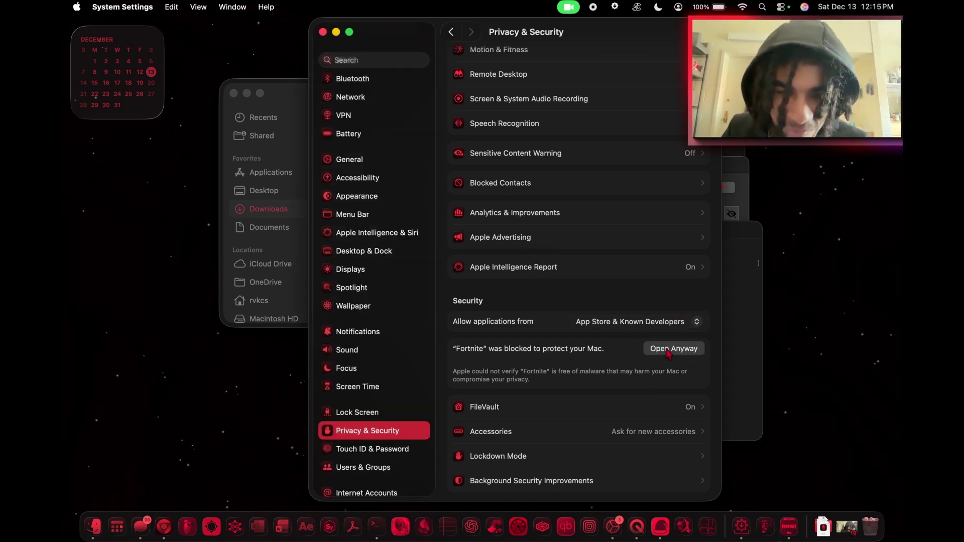
click(668, 354)
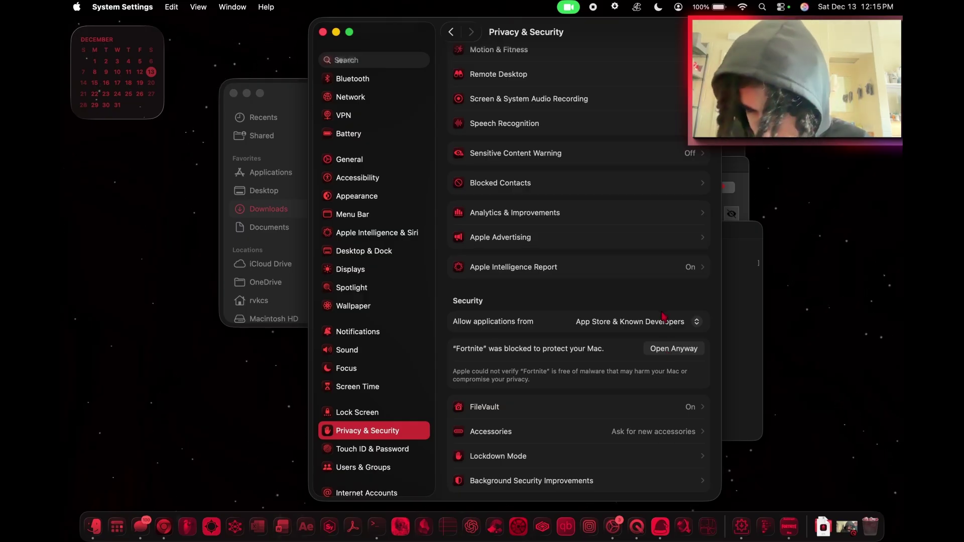
click(681, 354)
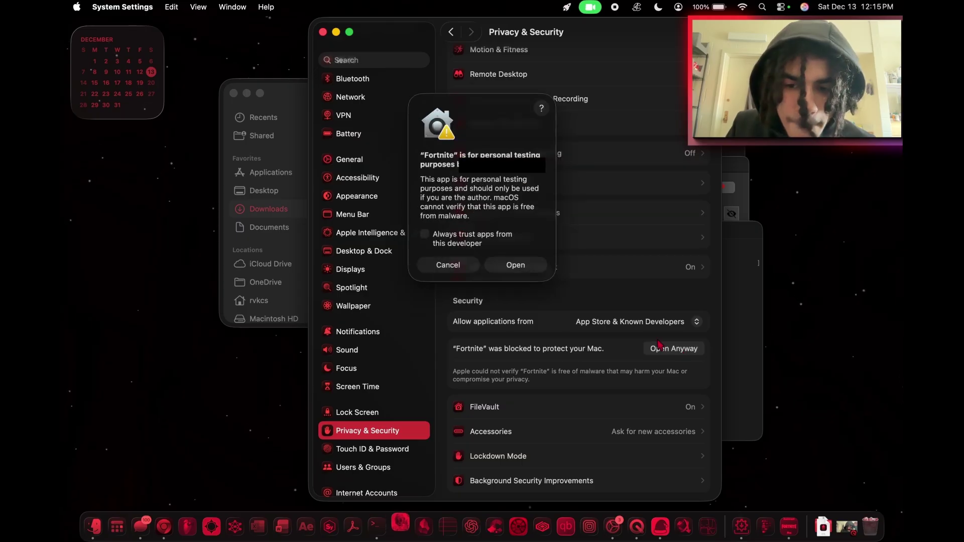
click(425, 234)
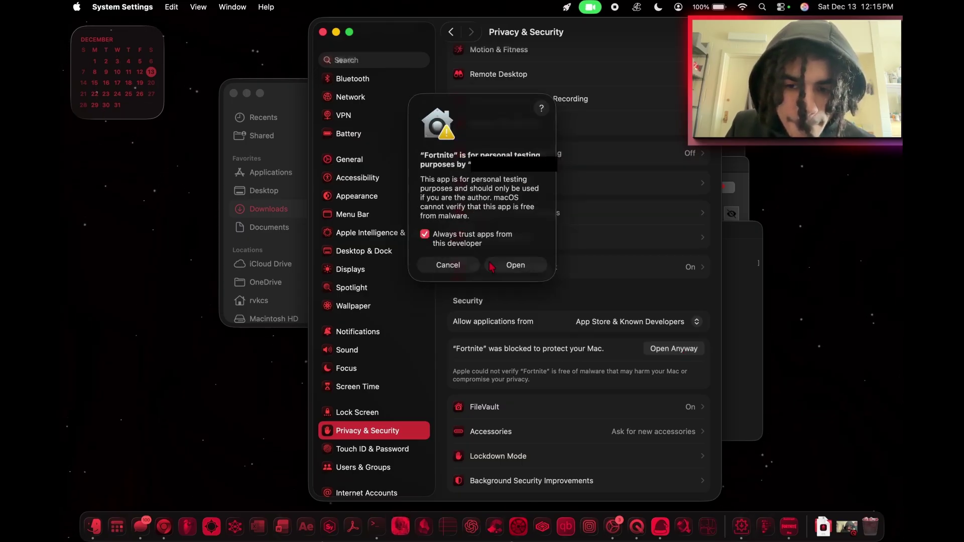
click(512, 266)
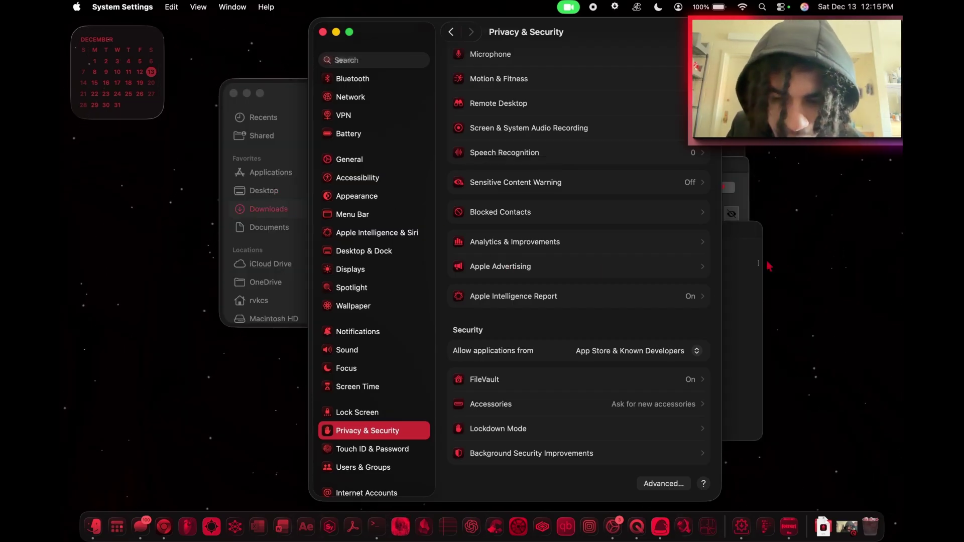
click(795, 534)
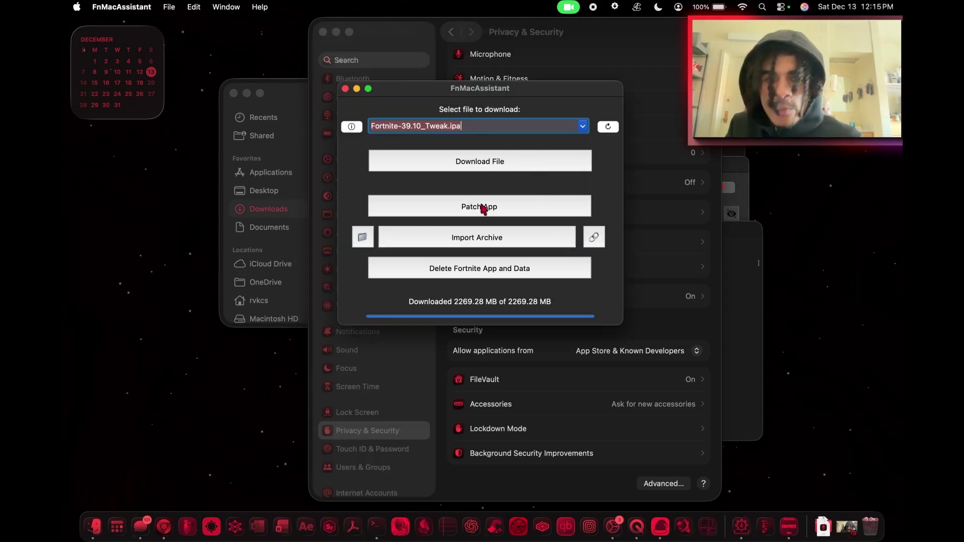
Patch the downloaded Fortnite app and acknowledge the 'Fortnite has been patched' alert
click(482, 209)
click(481, 208)
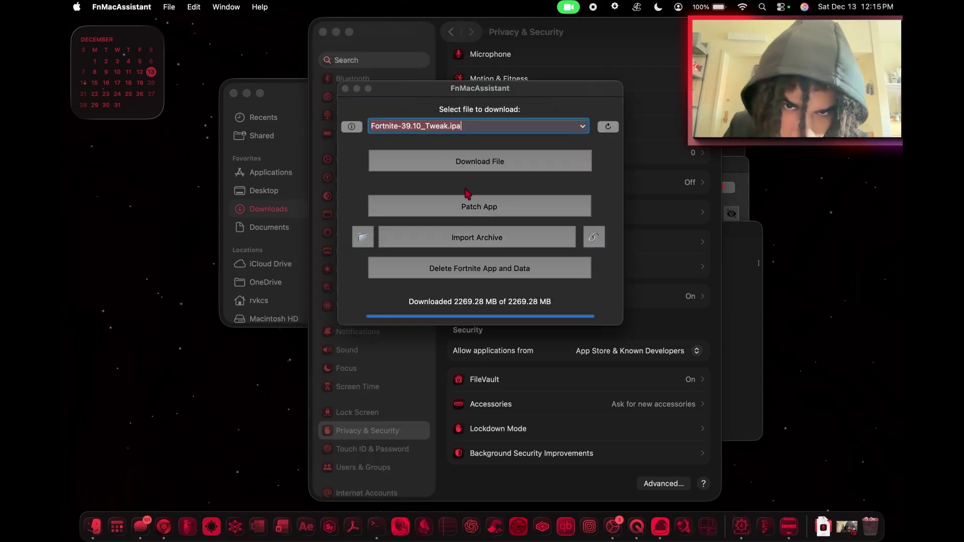
click(493, 181)
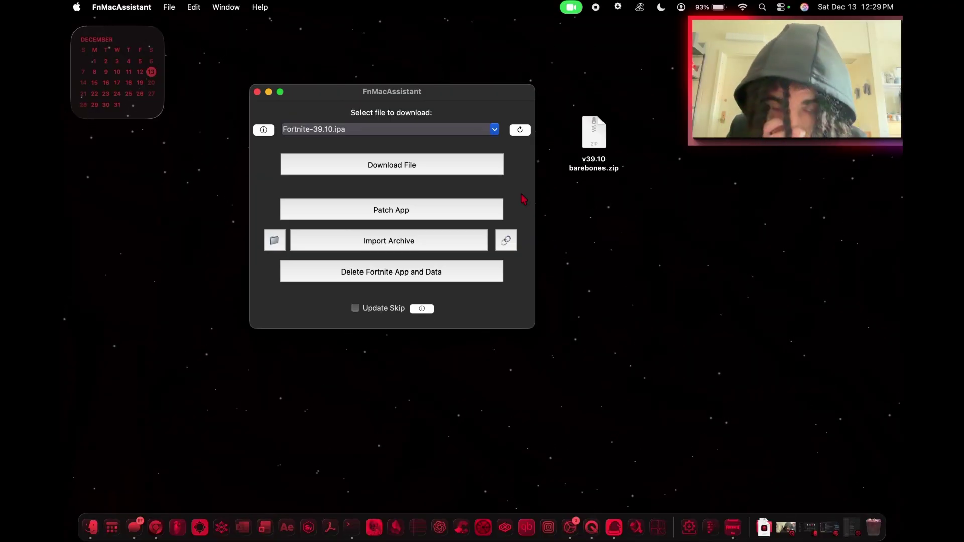
Start an archive import into the largest Fortnite container, using ZIP File as the source
click(421, 243)
click(340, 168)
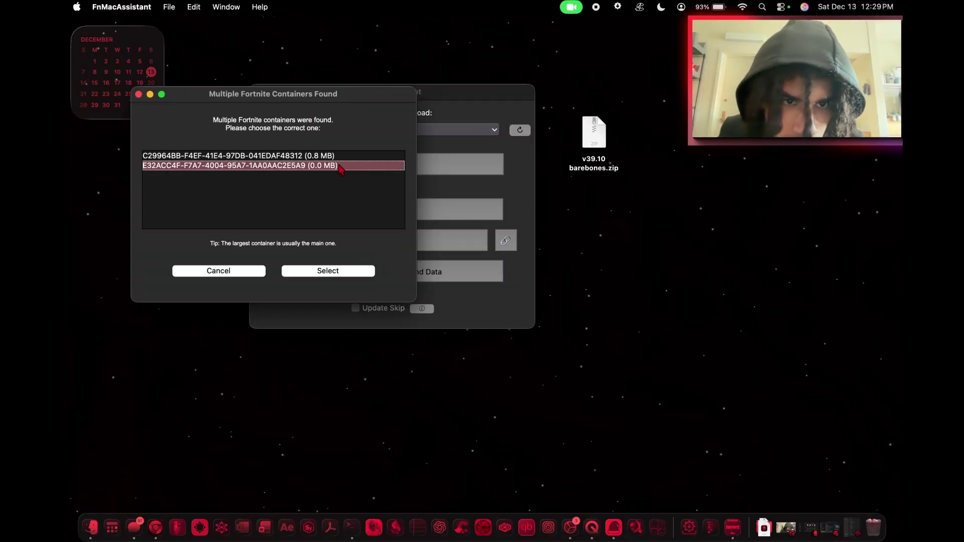
click(336, 157)
click(329, 271)
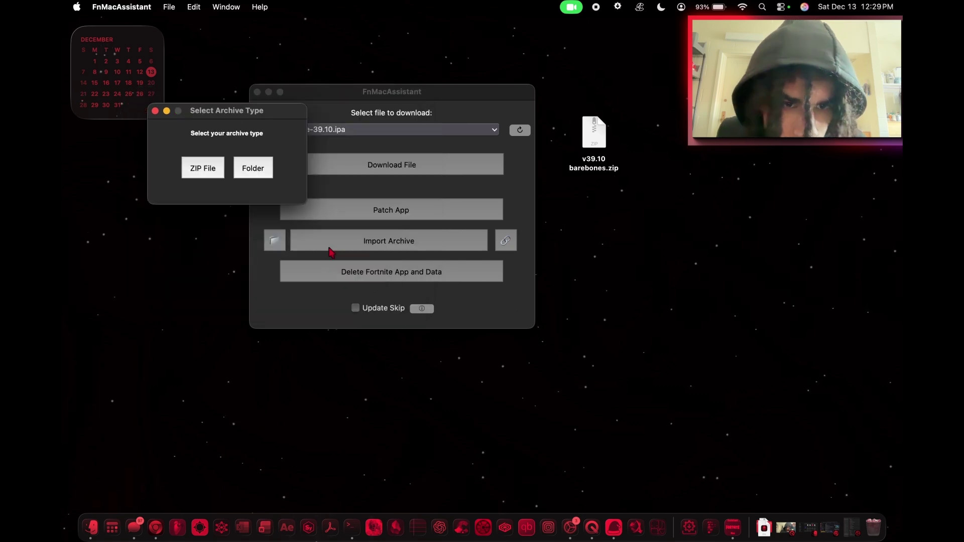
click(194, 168)
Import the 260 files from v39.10 barebones.zip, then launch Fortnite
click(424, 164)
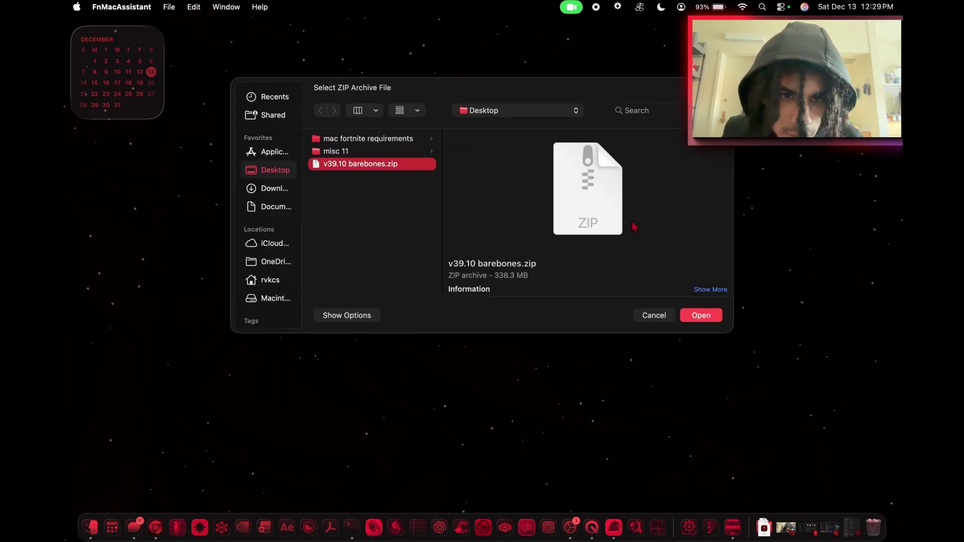
click(702, 317)
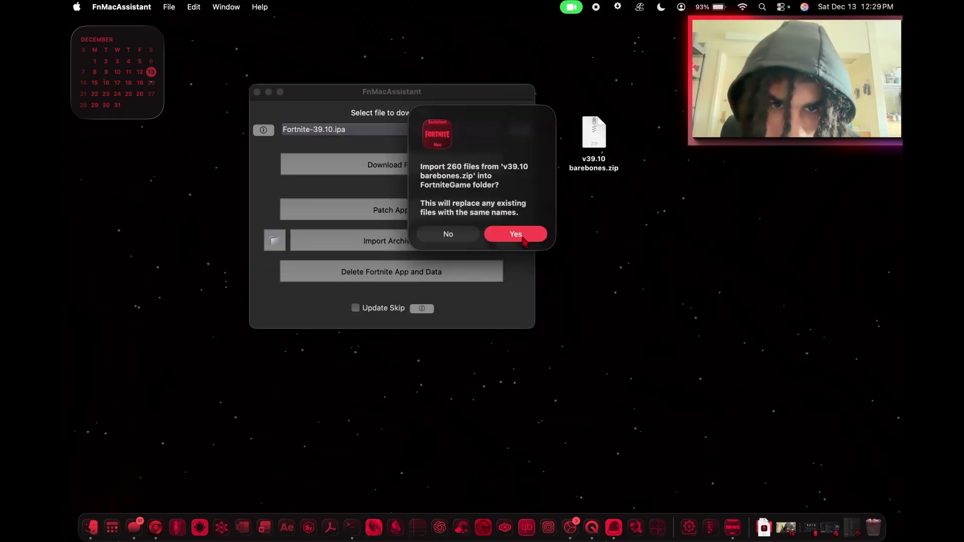
click(521, 233)
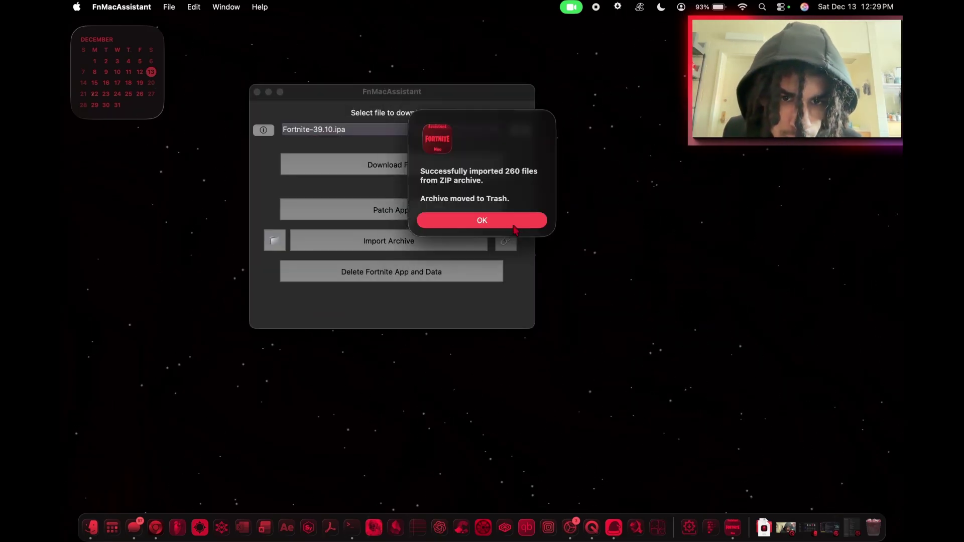
click(513, 225)
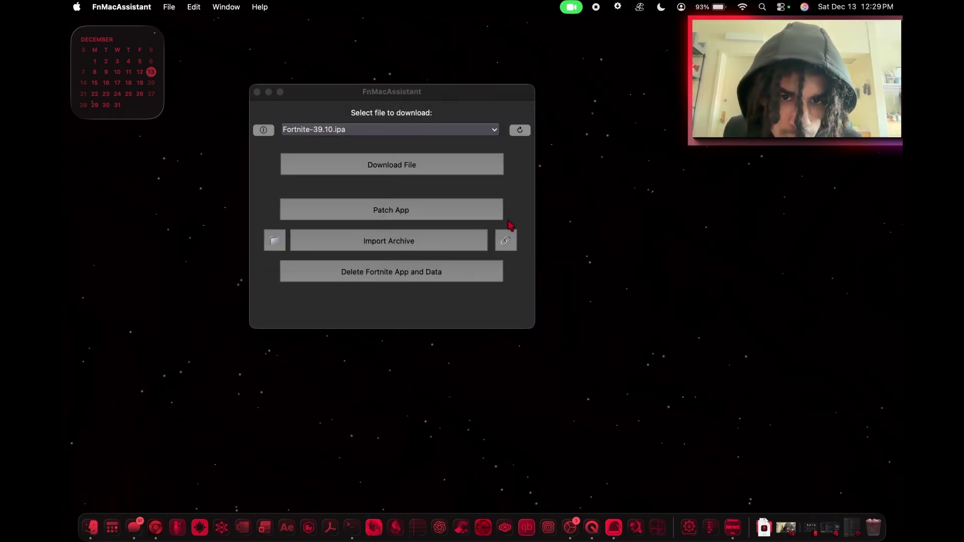
click(374, 527)
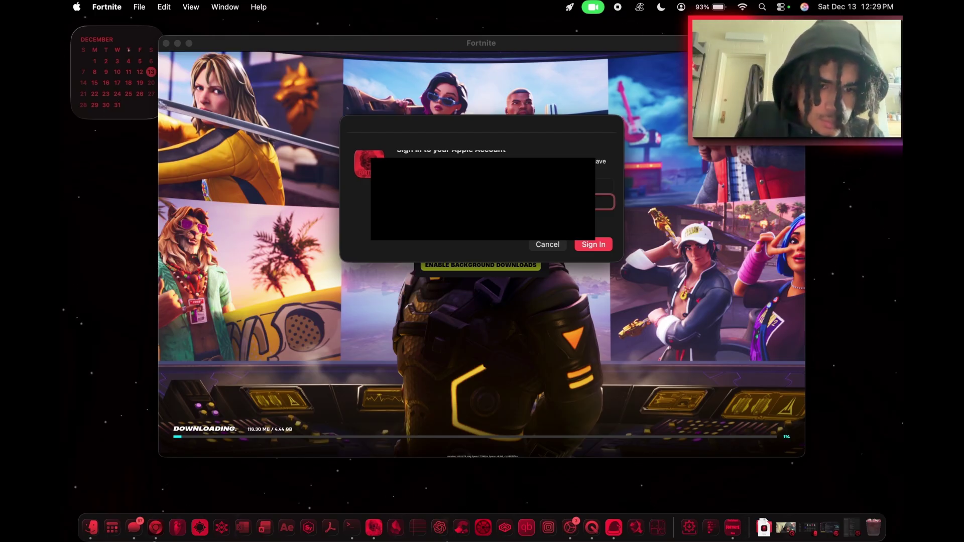
Sign in, enable background downloads for the 4.44 GB install, dismiss Touch Alternatives, and close Fortnite
key(Return)
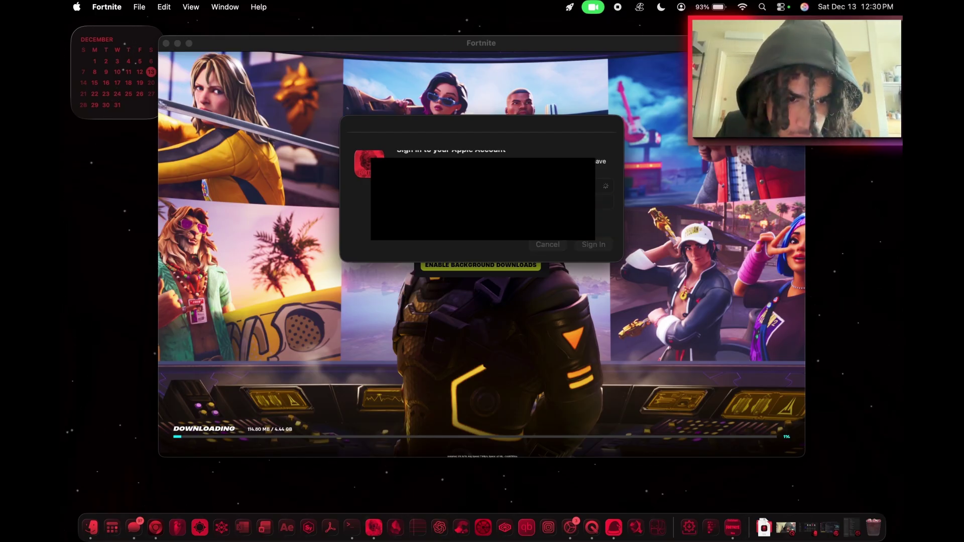
click(466, 269)
click(445, 269)
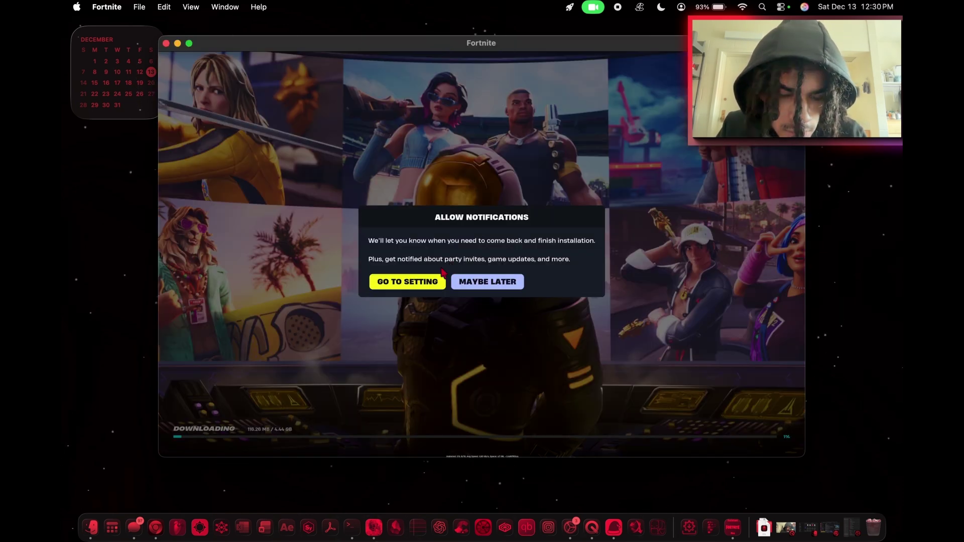
click(427, 284)
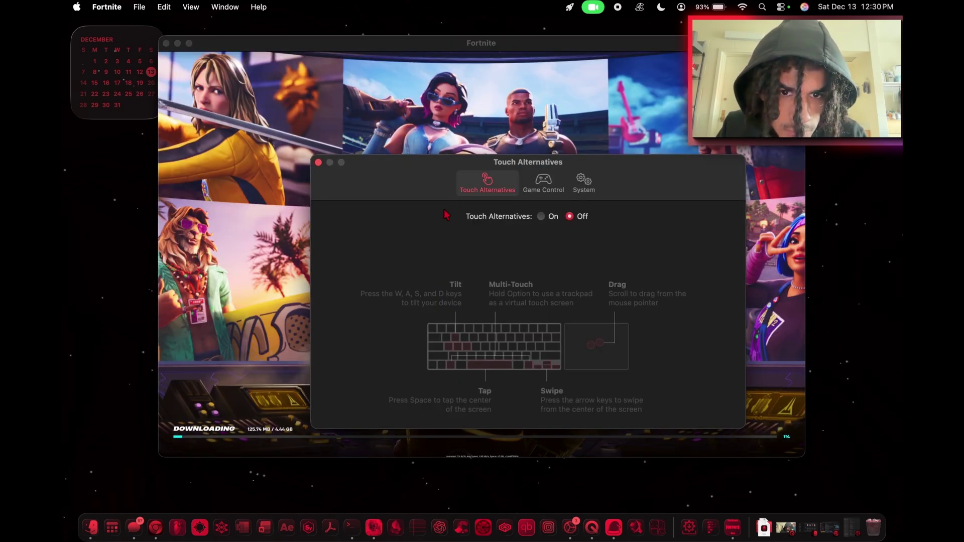
click(318, 163)
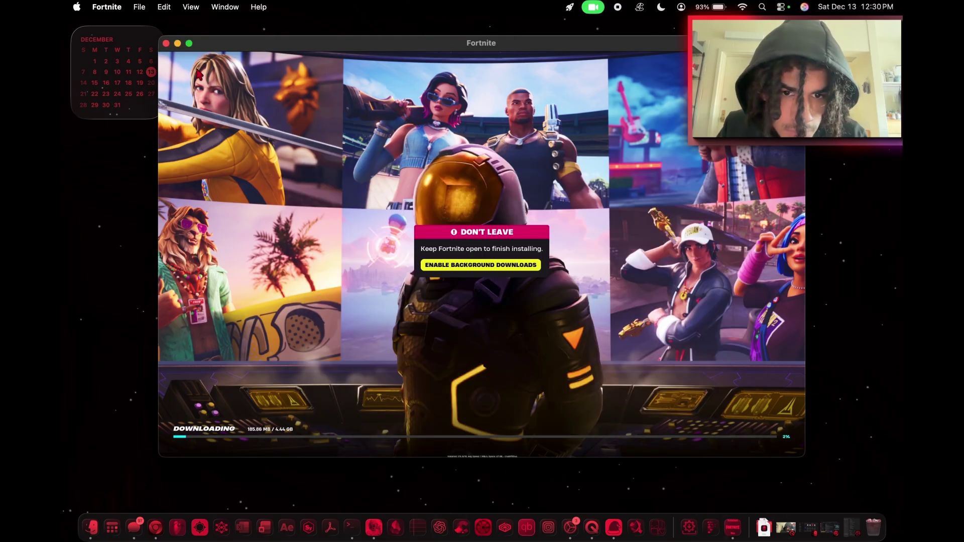
click(167, 43)
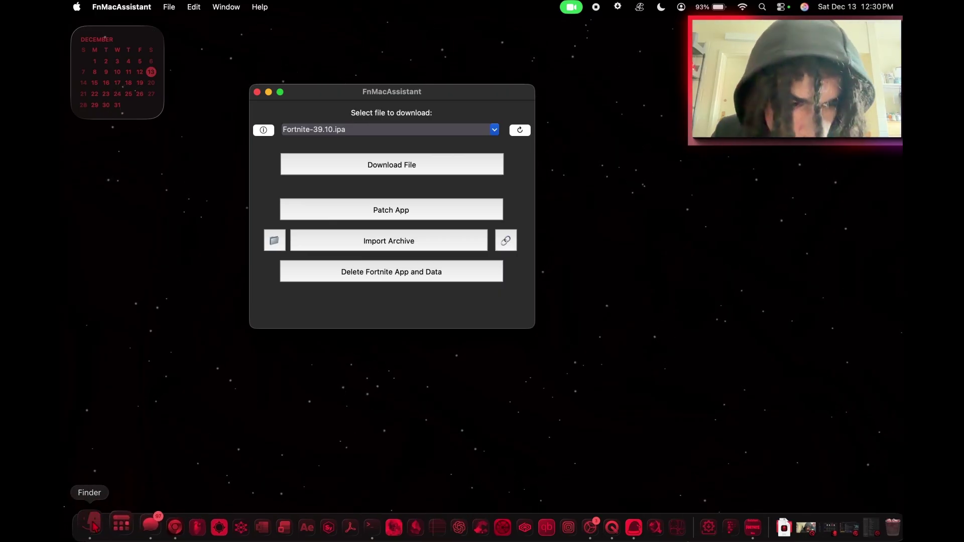
In a new Finder window, go to Library > Containers > Fortnite
click(93, 525)
scroll(278, 379, down, 3)
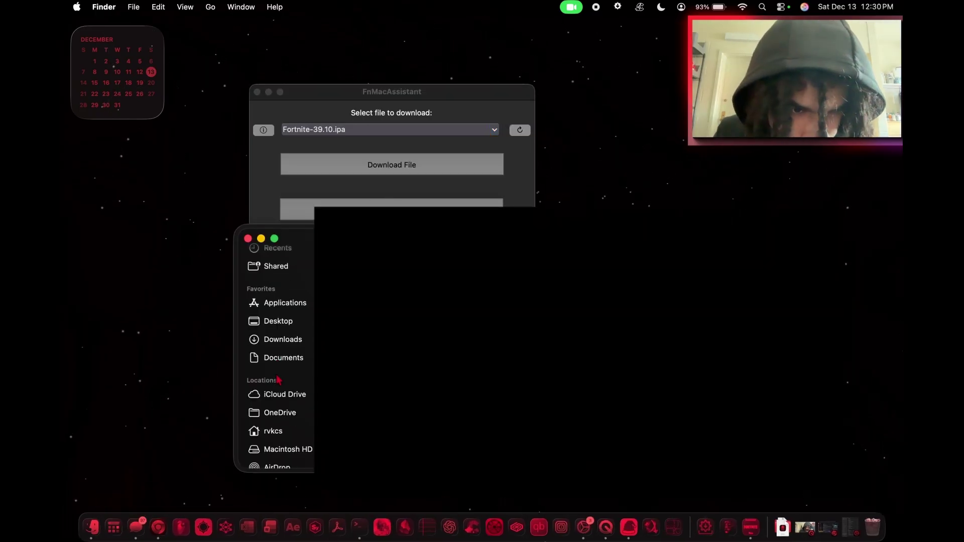
scroll(279, 378, up, 3)
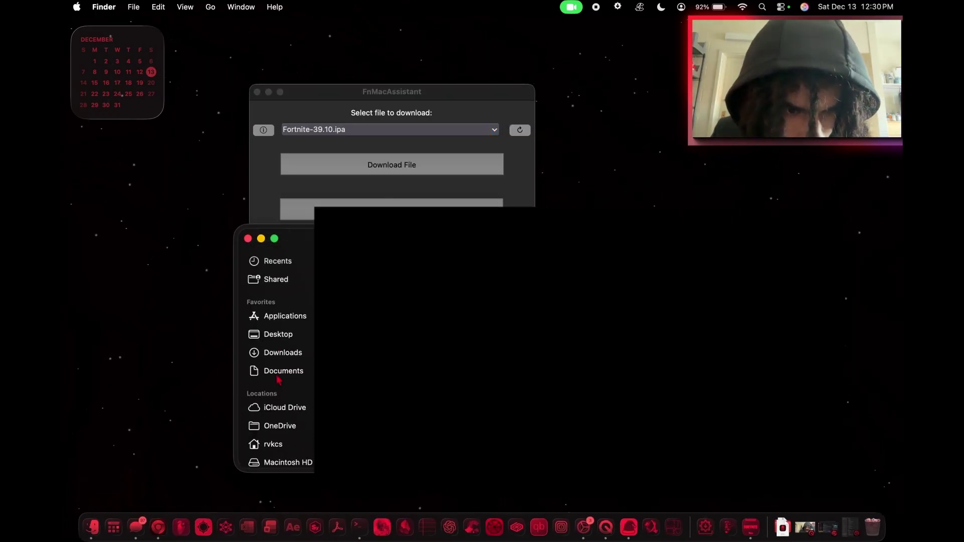
click(211, 6)
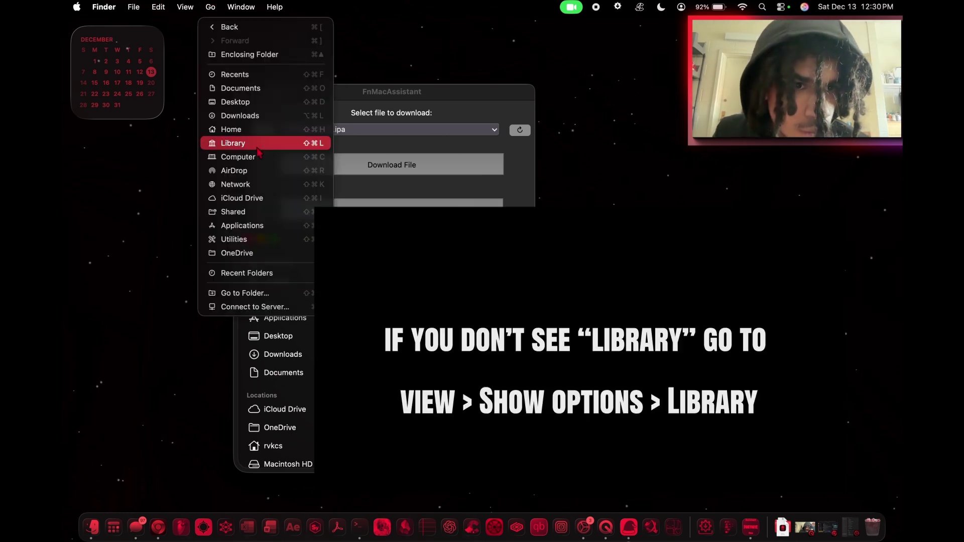
click(236, 145)
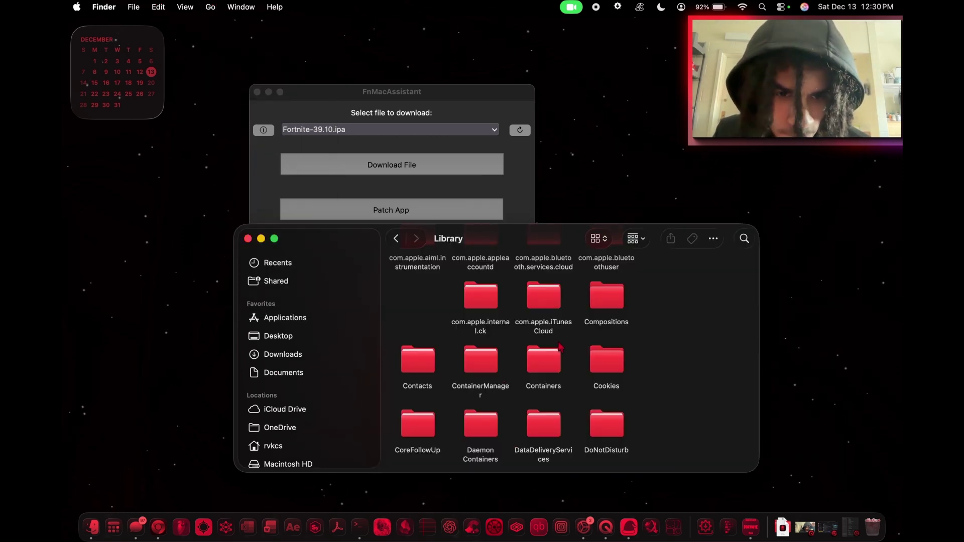
double_click(542, 365)
double_click(577, 375)
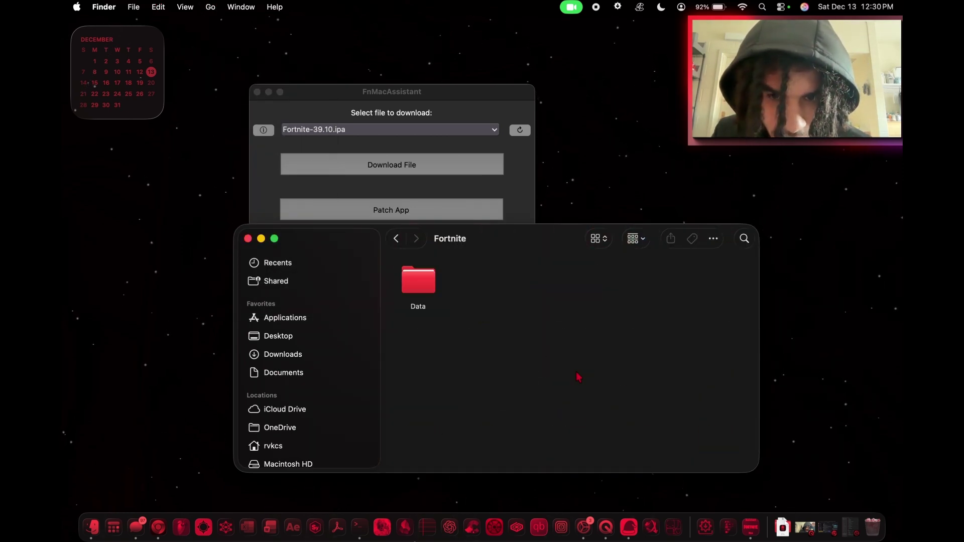
Check the Data folder's contents, then show Get Info for Data
double_click(422, 286)
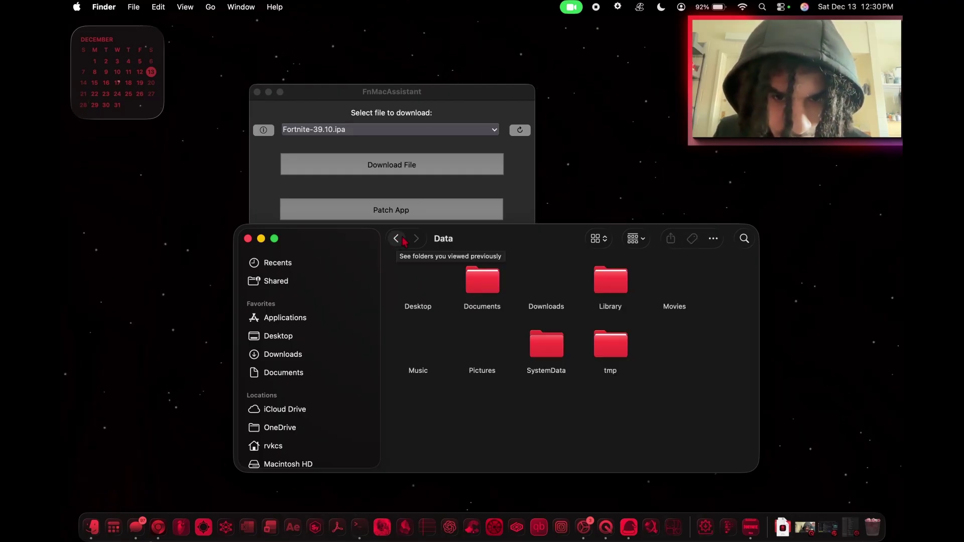
click(395, 241)
right_click(407, 277)
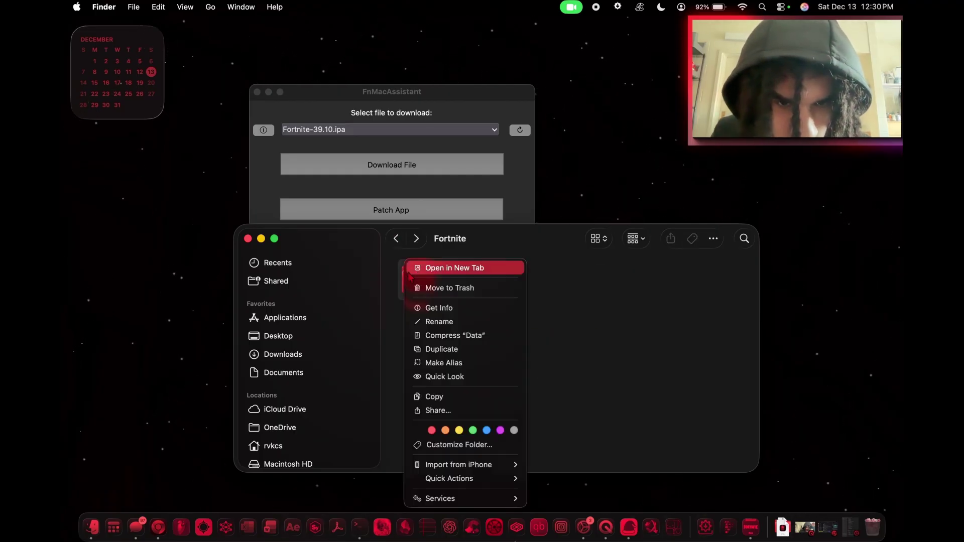
click(440, 308)
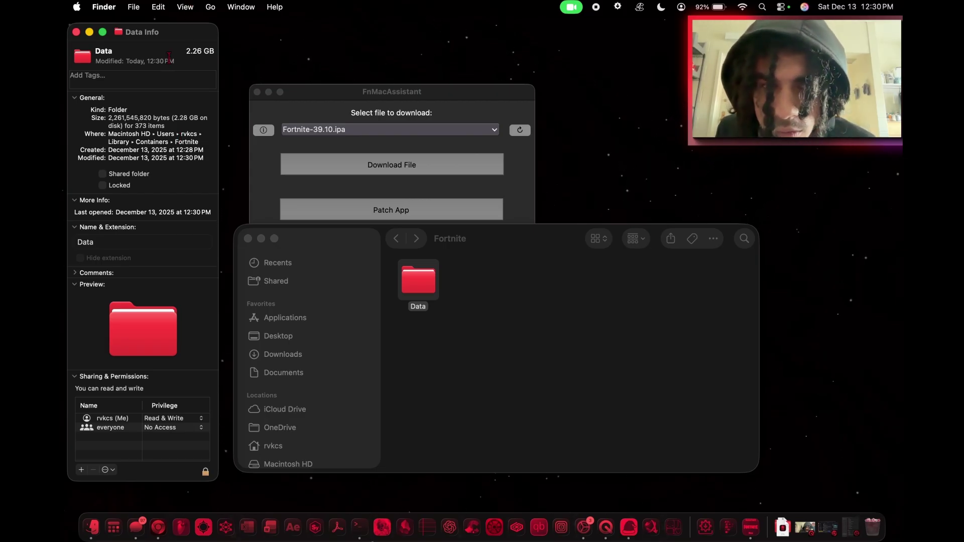
Arrange the Data Info and Finder windows, then bring Fortnite forward to check its download
drag(161, 40, 198, 39)
drag(458, 235, 579, 160)
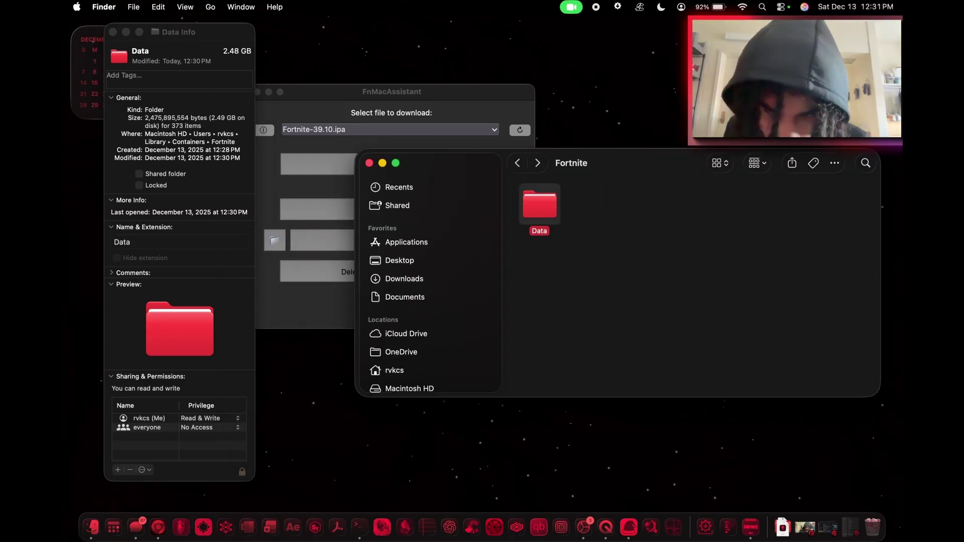
click(214, 113)
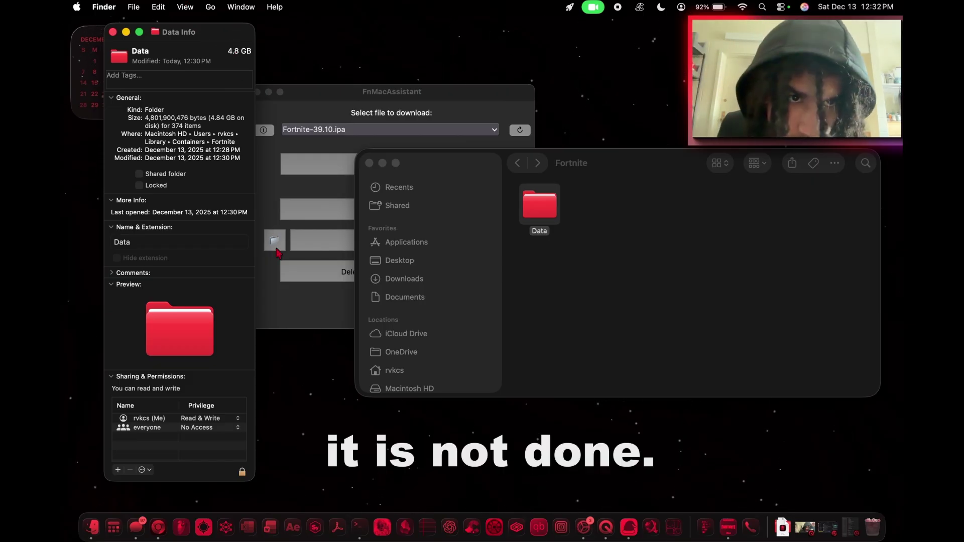
click(381, 525)
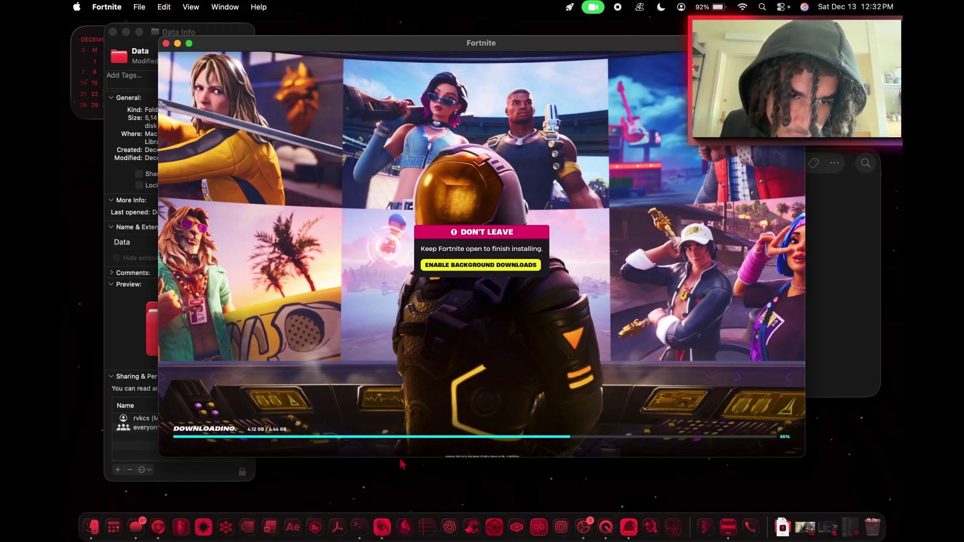
Repeatedly close and reopen Fortnite, finally closing it mid-install despite the warning
click(166, 43)
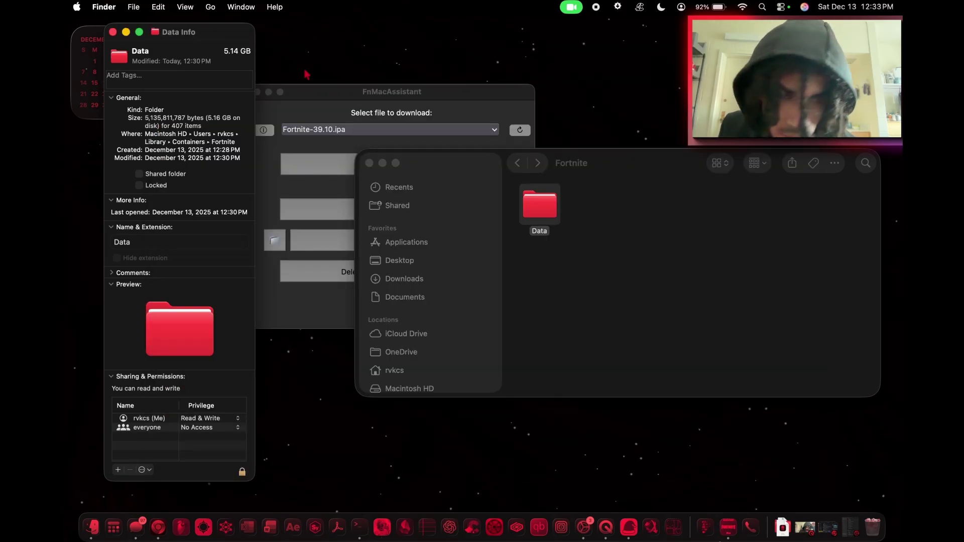
click(382, 527)
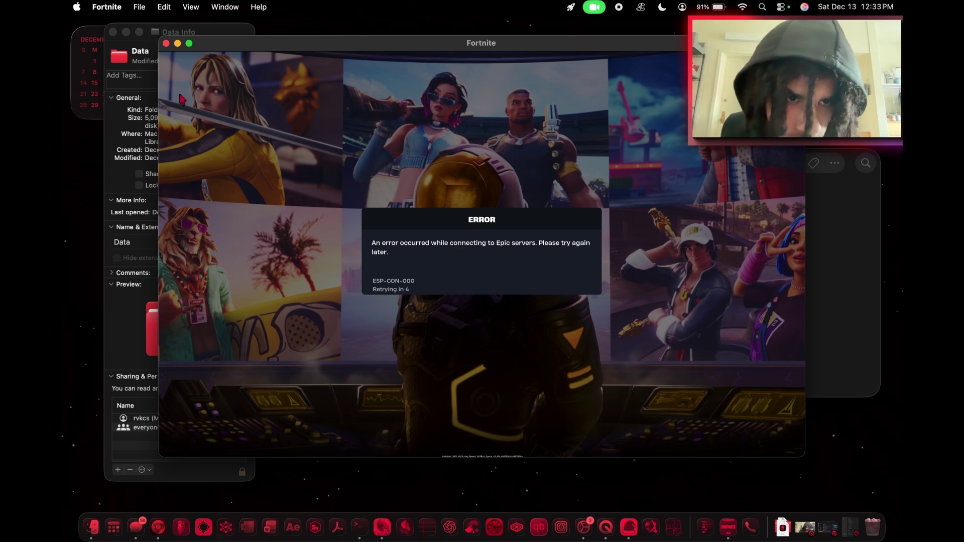
click(166, 44)
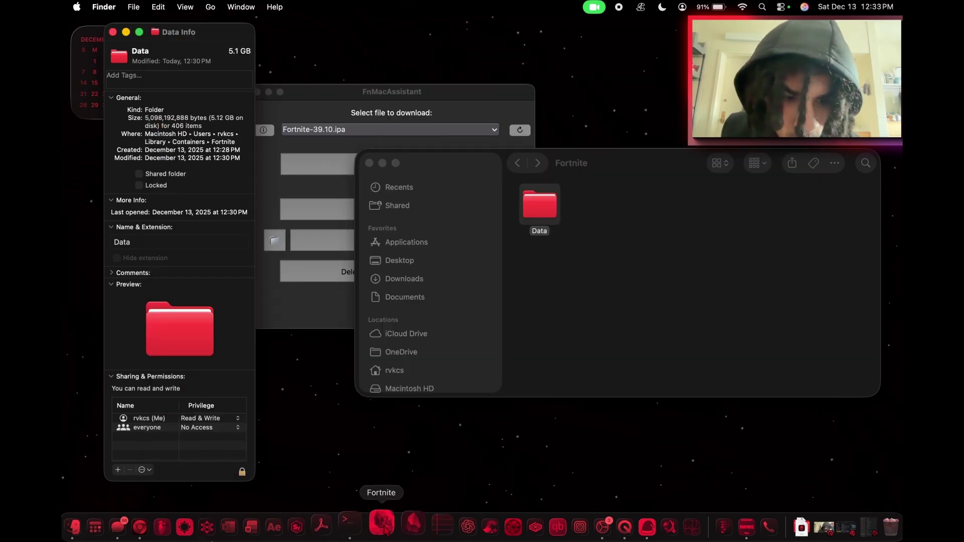
click(381, 527)
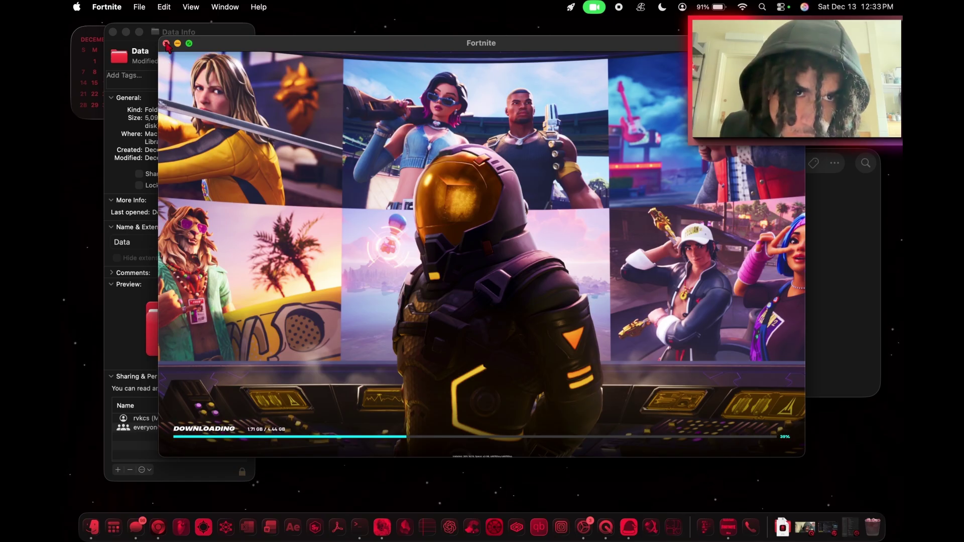
click(167, 44)
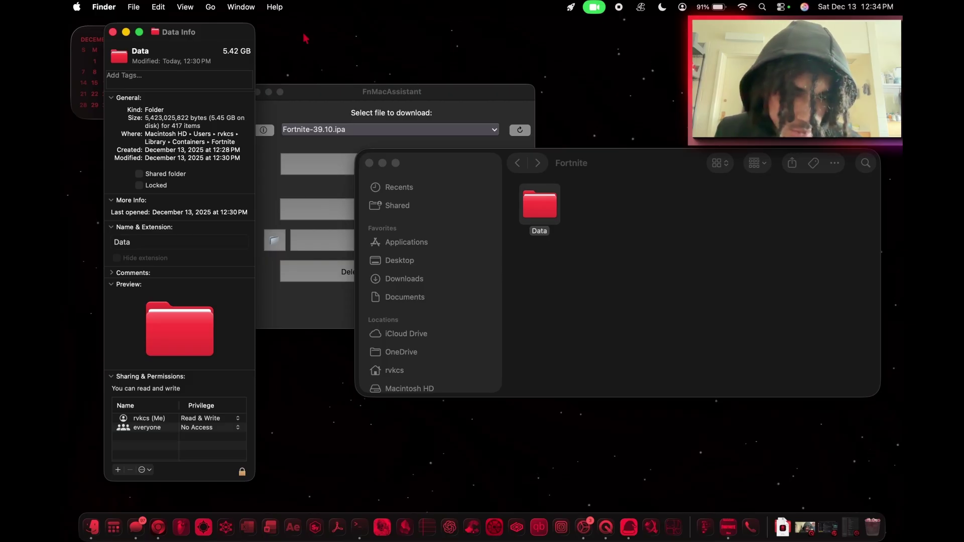
click(382, 527)
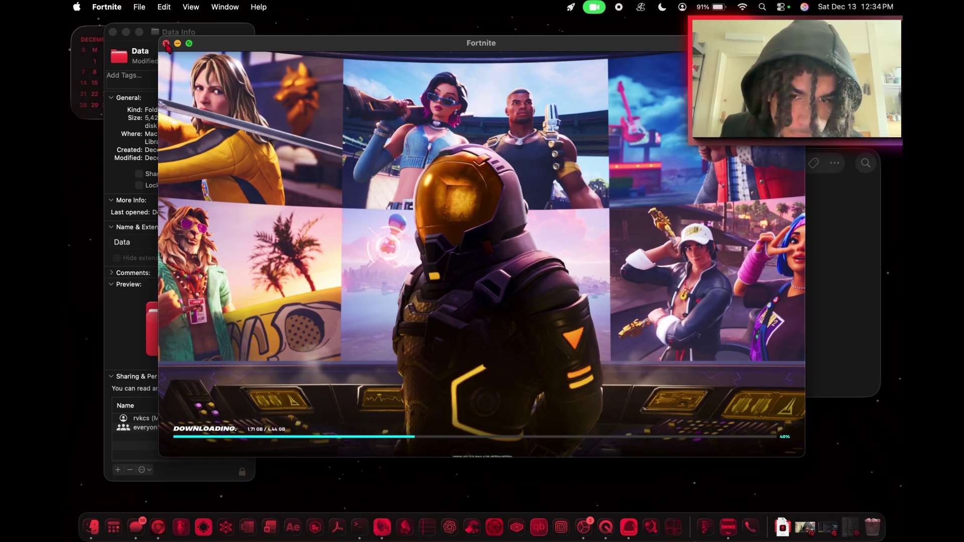
click(166, 44)
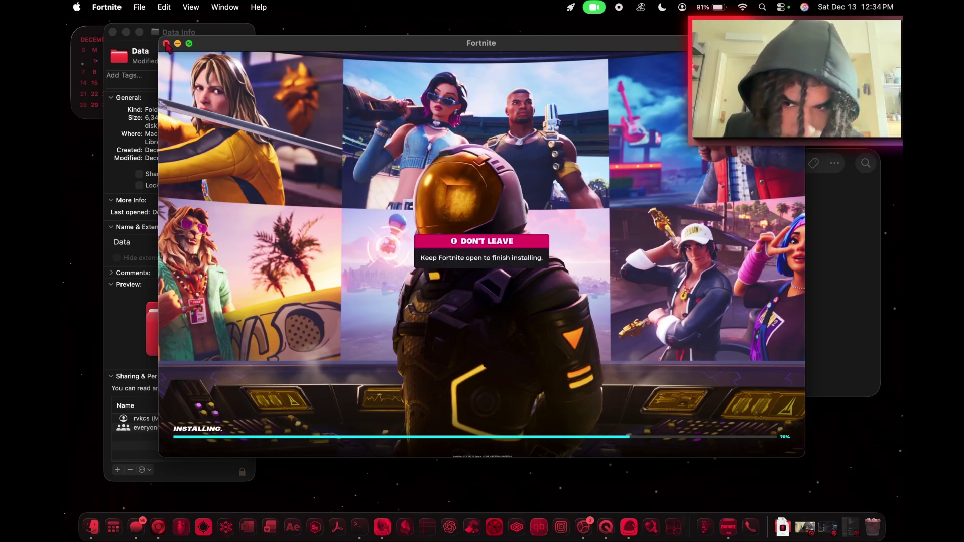
click(166, 44)
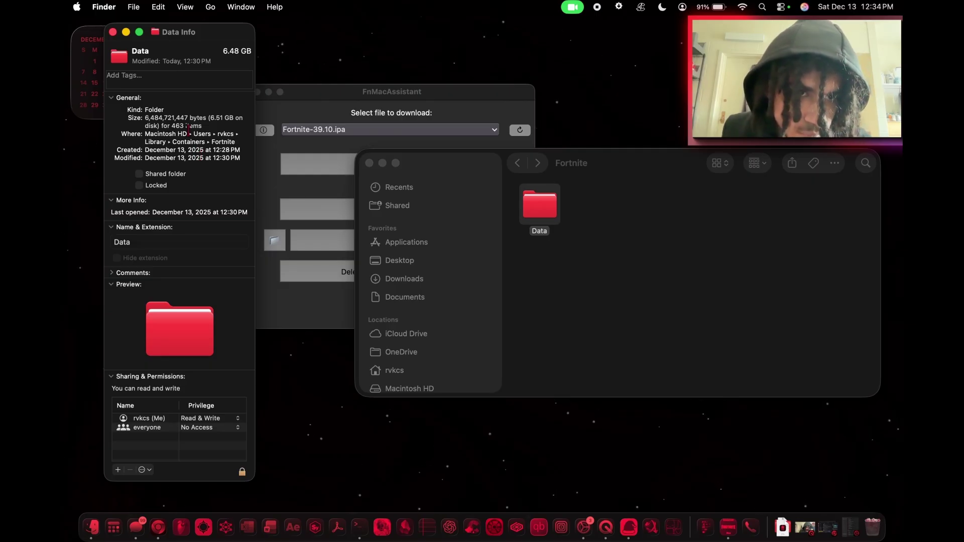
Refresh the Data folder's Get Info to show 6.48 GB, then relaunch Fortnite
click(113, 32)
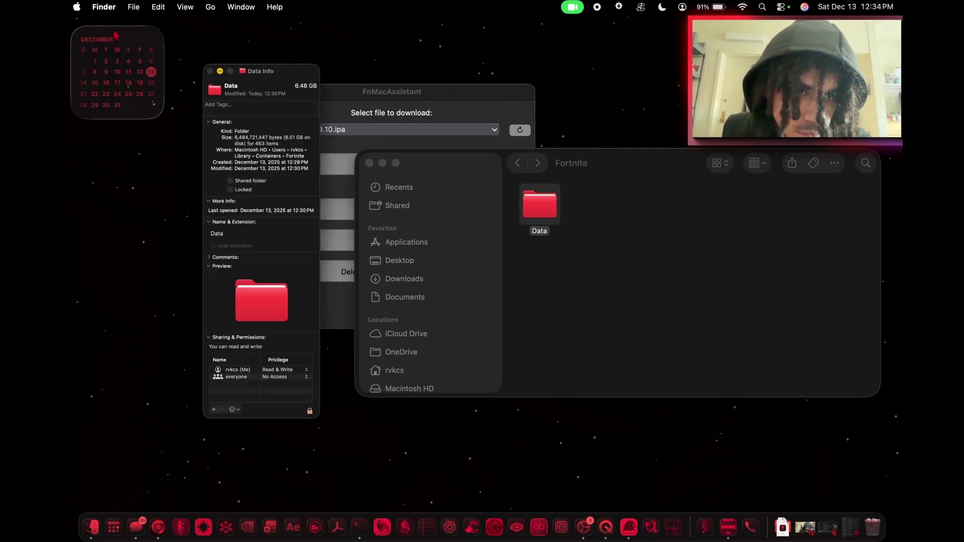
right_click(540, 207)
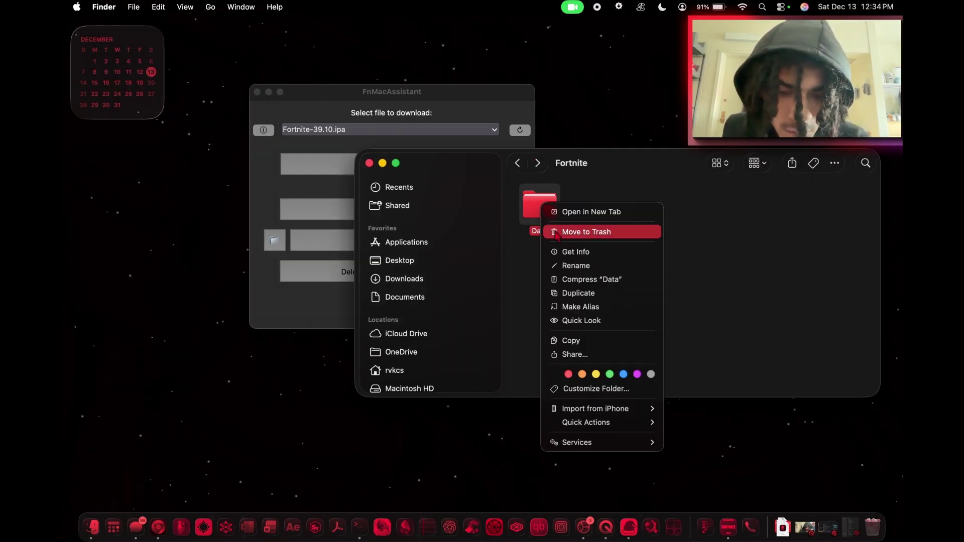
click(569, 254)
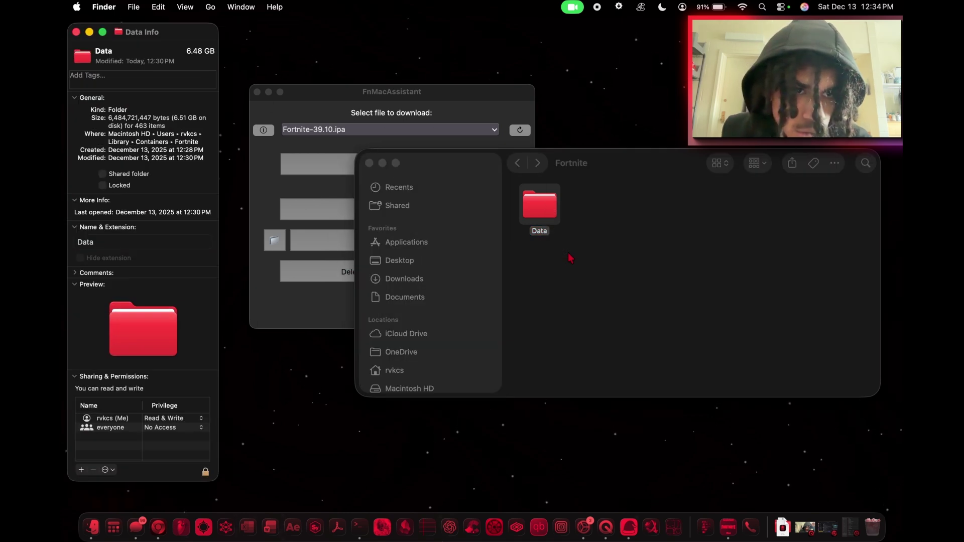
click(383, 527)
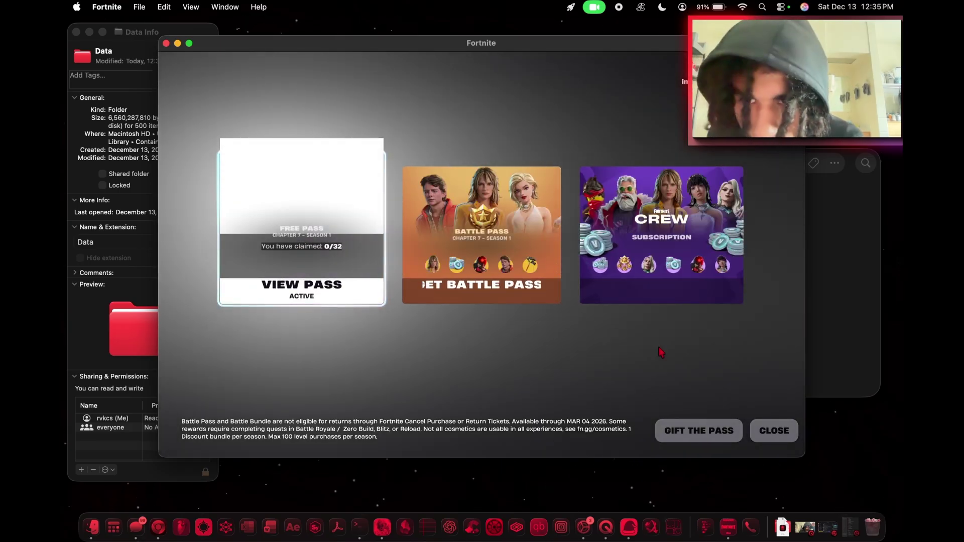
Close the passes screen, try downloading Piece Control 1v1, then cancel it and dismiss the error
click(773, 430)
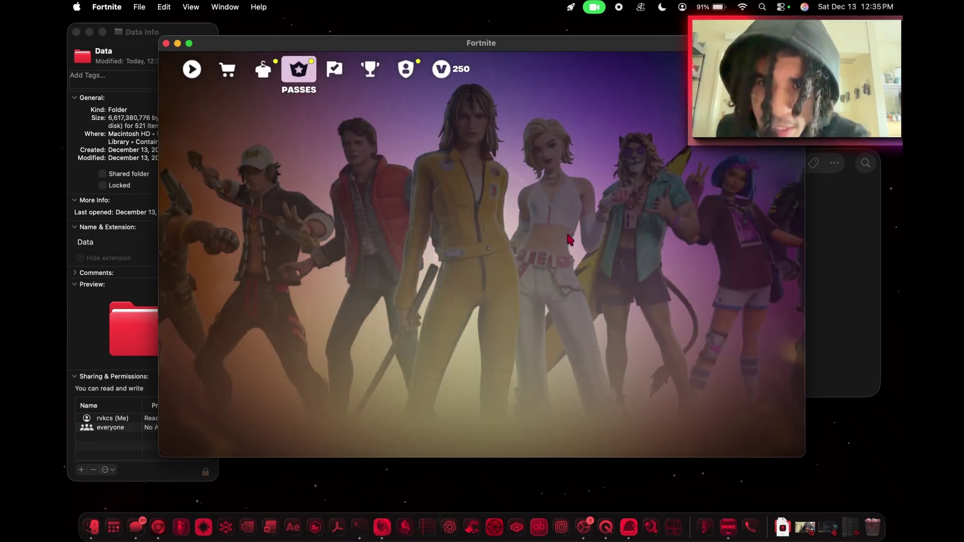
key(Escape)
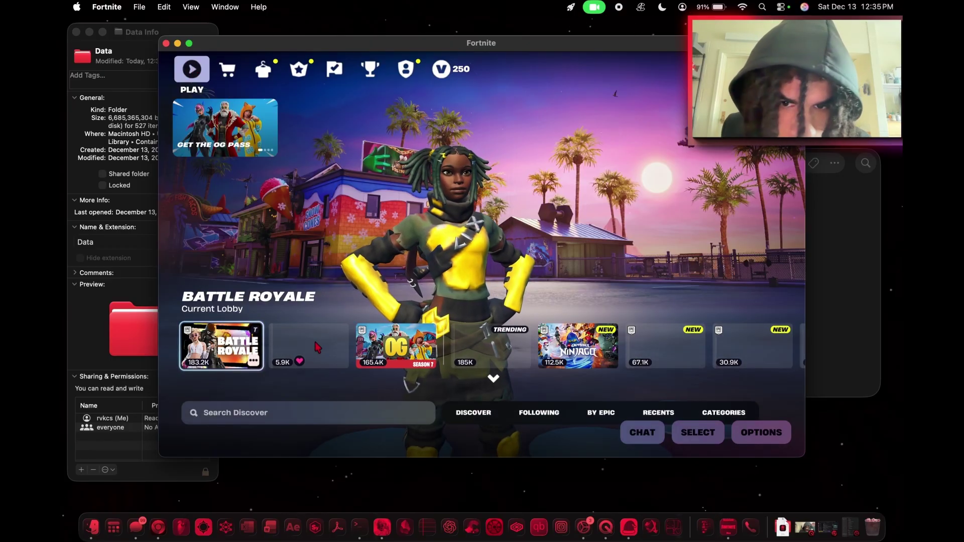
click(317, 346)
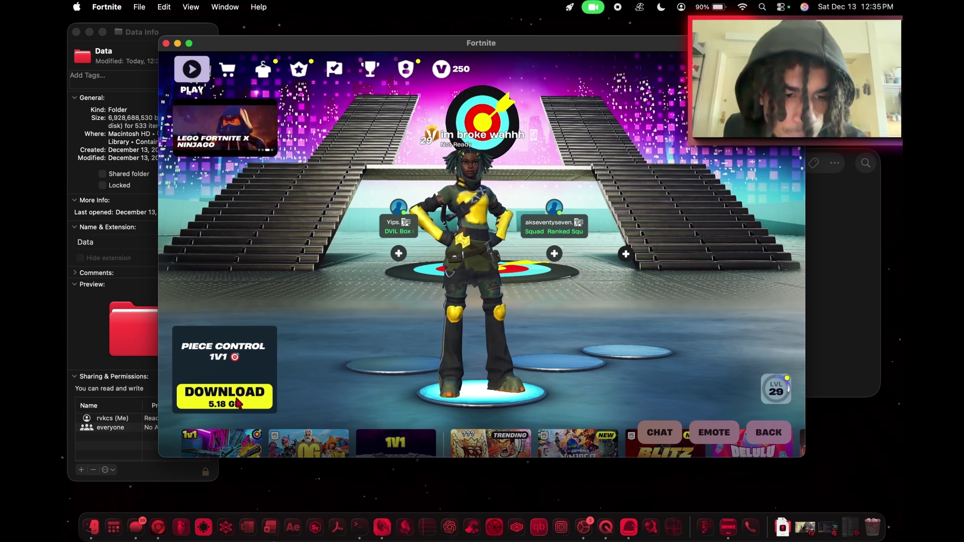
click(238, 402)
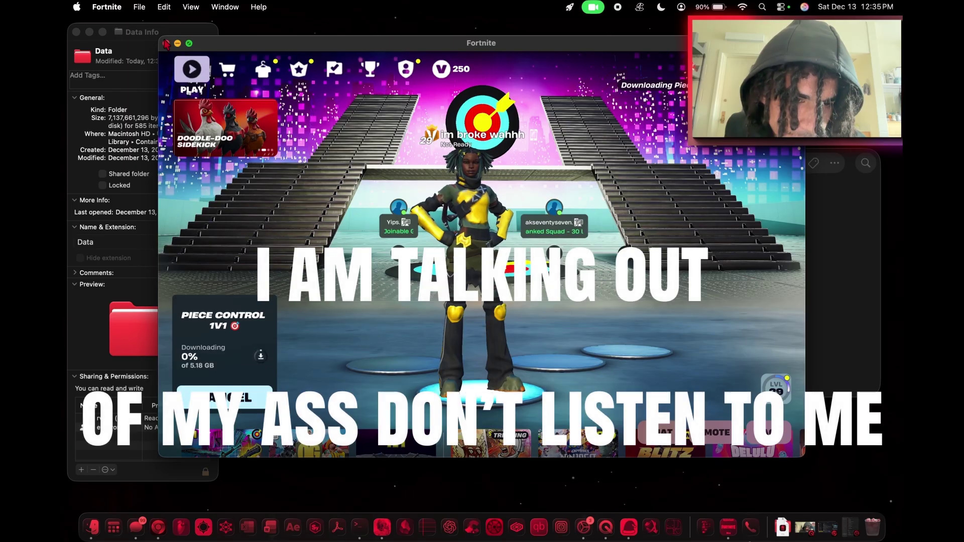
click(223, 392)
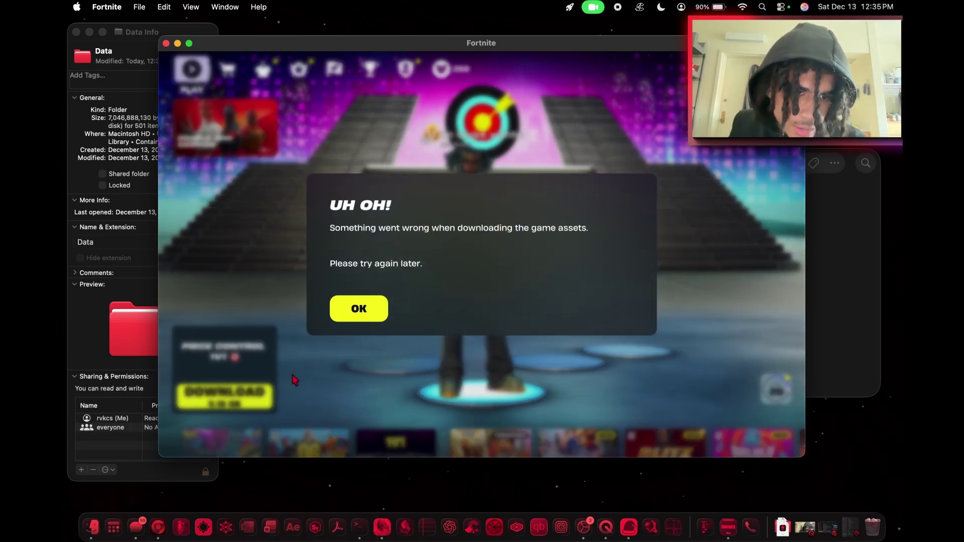
click(359, 302)
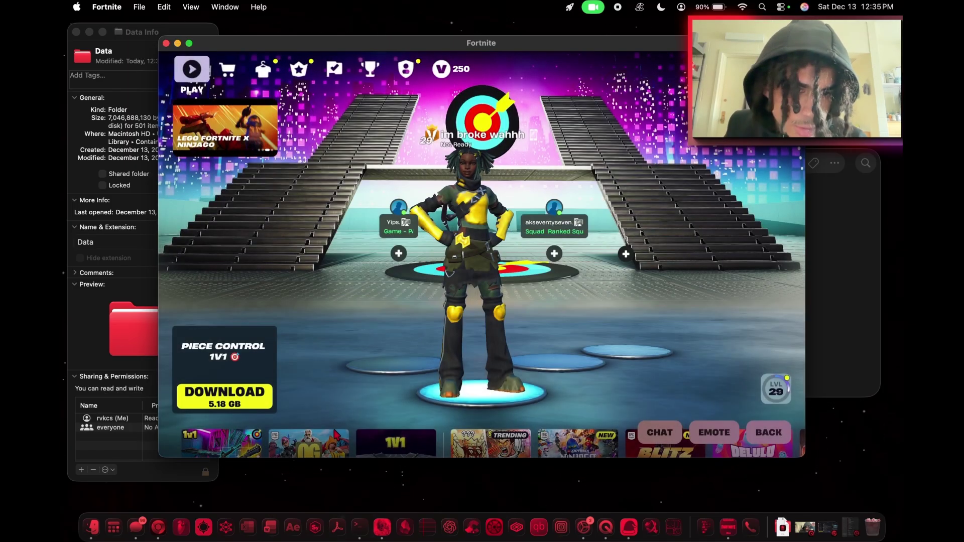
Search Discover for 'cr', select the Creative island, and start its 5.18 GB download
click(333, 434)
click(279, 122)
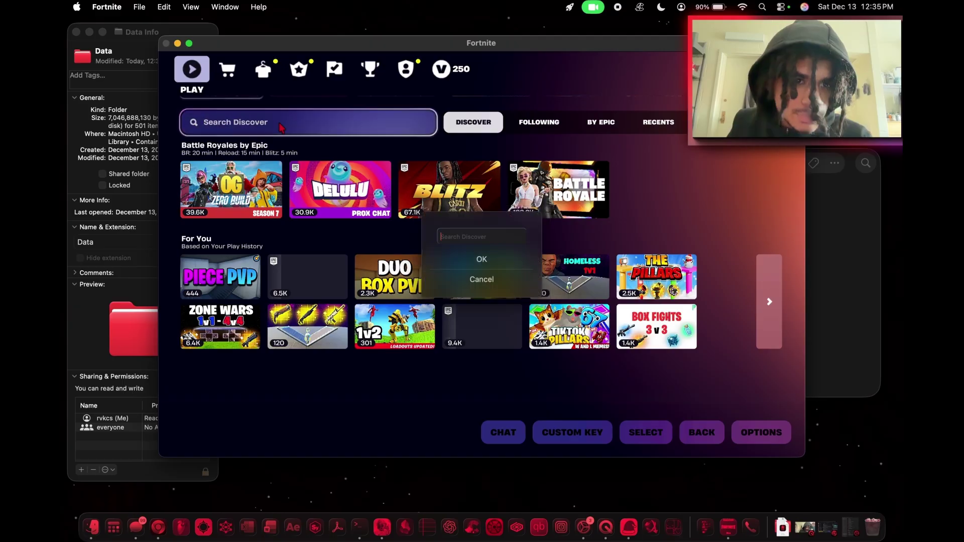
text(creative)
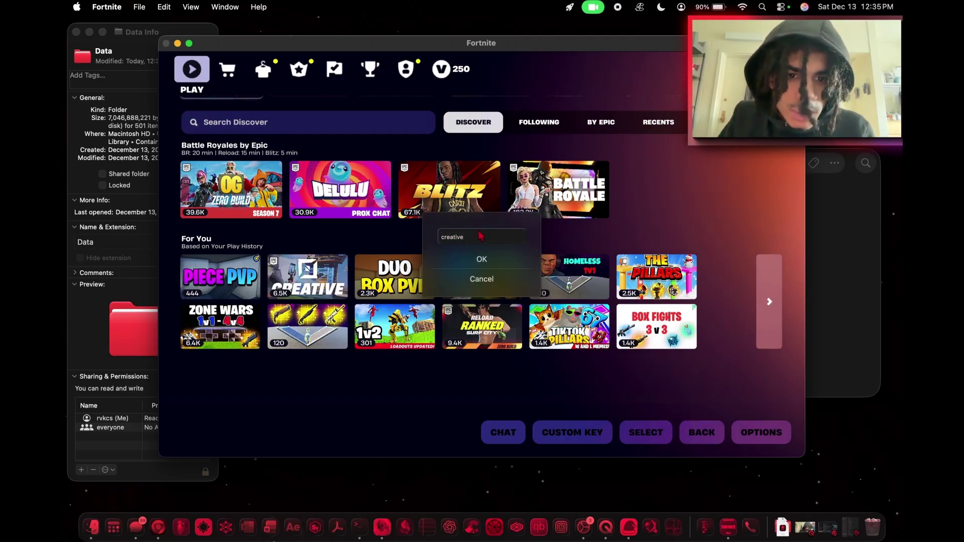
click(482, 259)
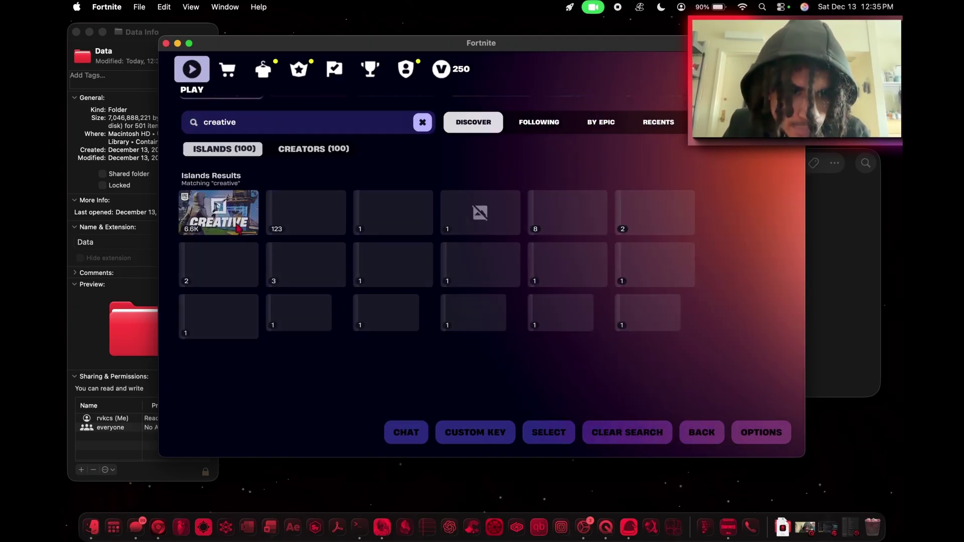
click(236, 226)
click(262, 327)
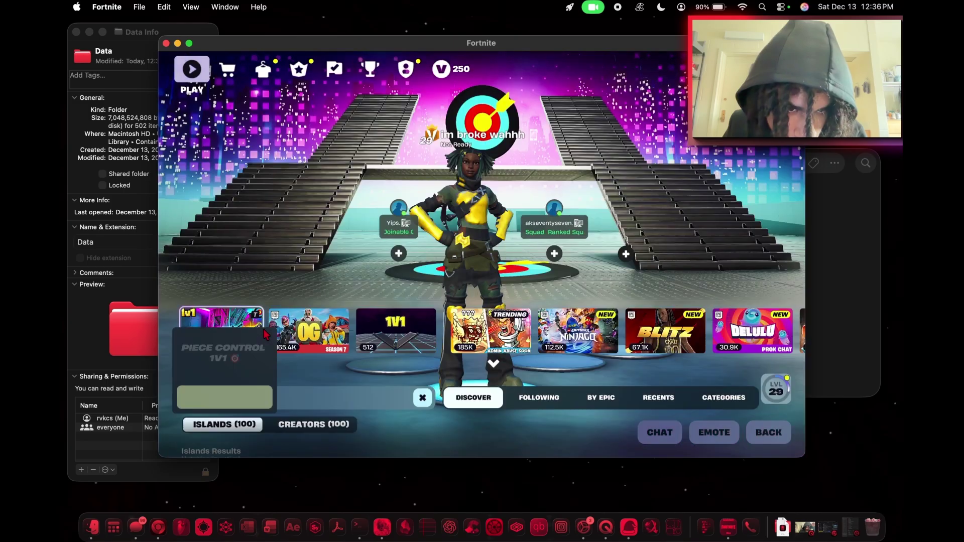
click(224, 397)
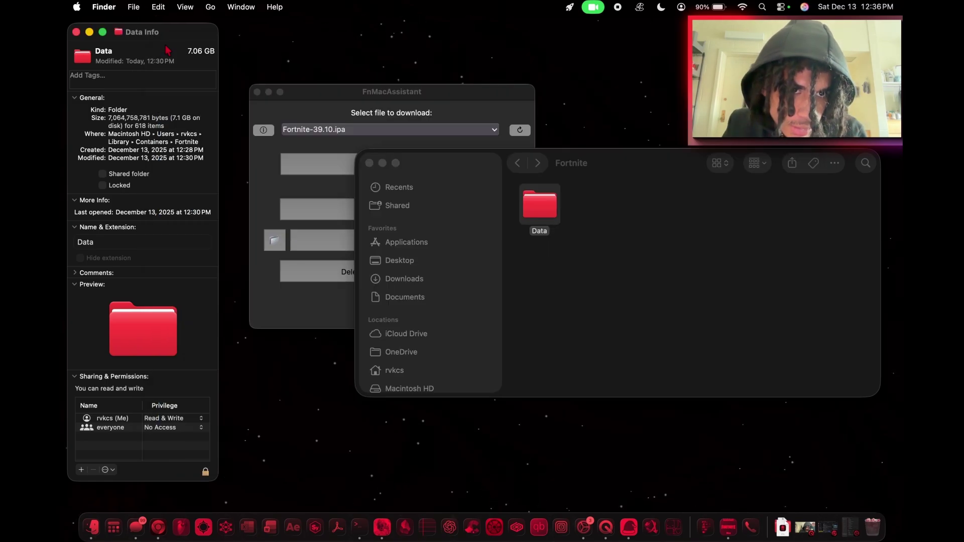
Move the Data Info window aside, watch Data grow to 7.85 GB, then reopen Fortnite
drag(194, 38, 224, 38)
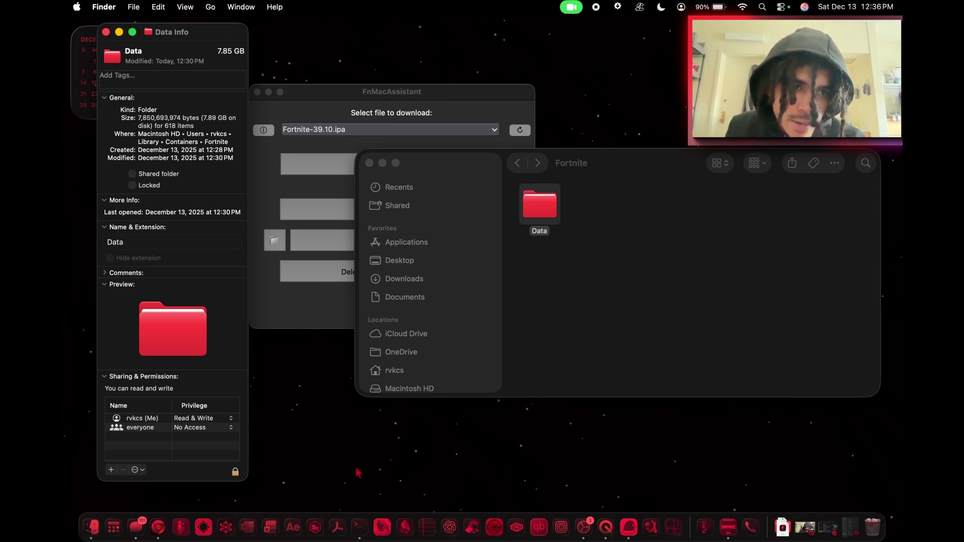
click(381, 526)
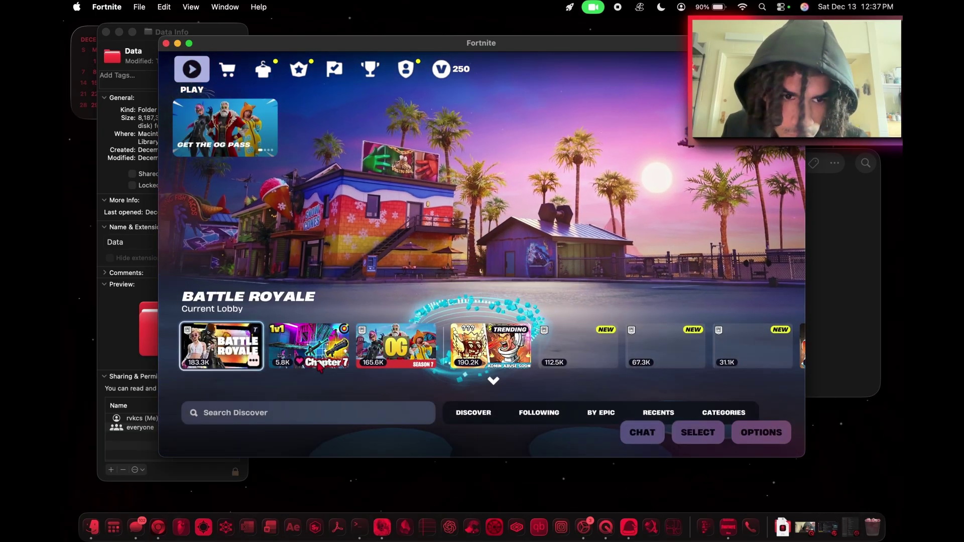
Set Piece Control 1V1 as the lobby island, then move and close the Fortnite window
click(318, 365)
click(314, 339)
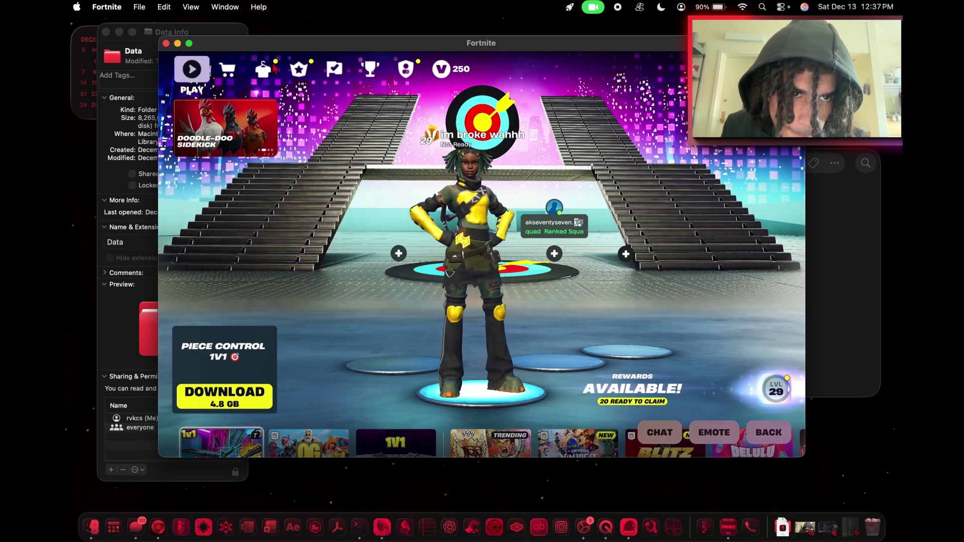
drag(252, 44, 343, 32)
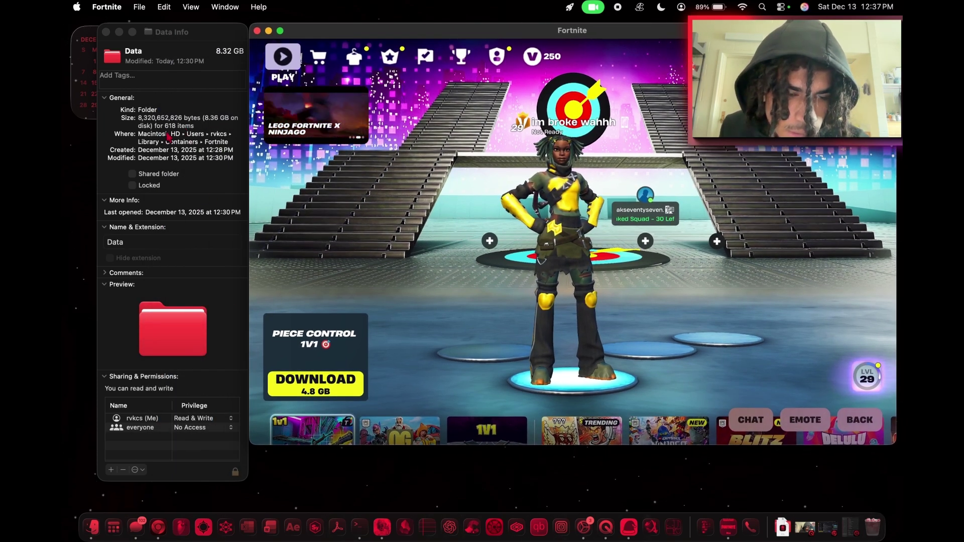
click(257, 31)
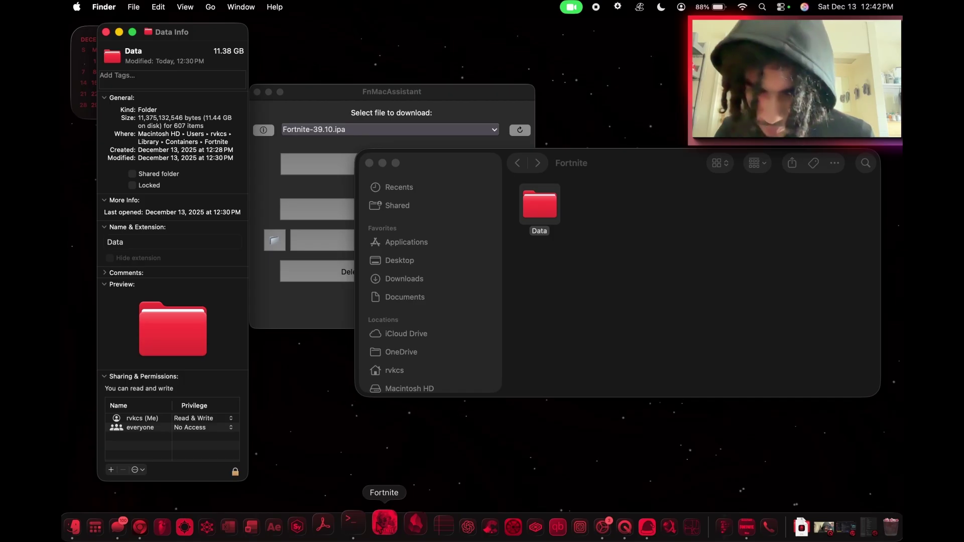
Restart Fortnite by quitting it during login and launching it again from the Dock
click(382, 526)
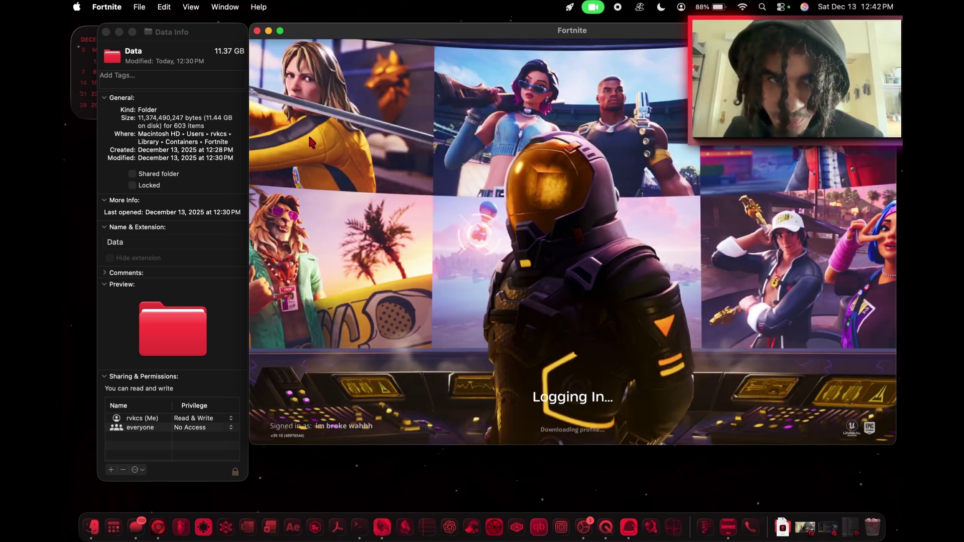
click(256, 30)
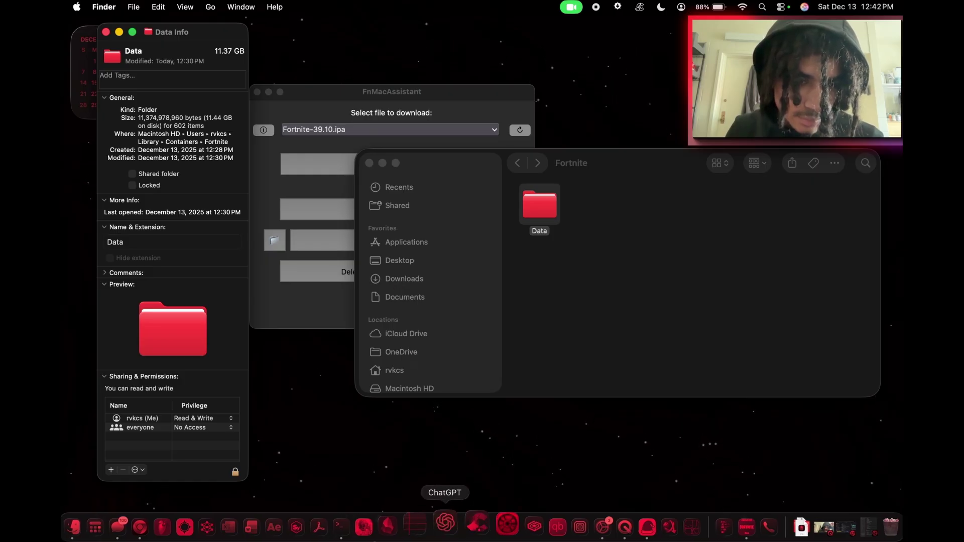
click(382, 526)
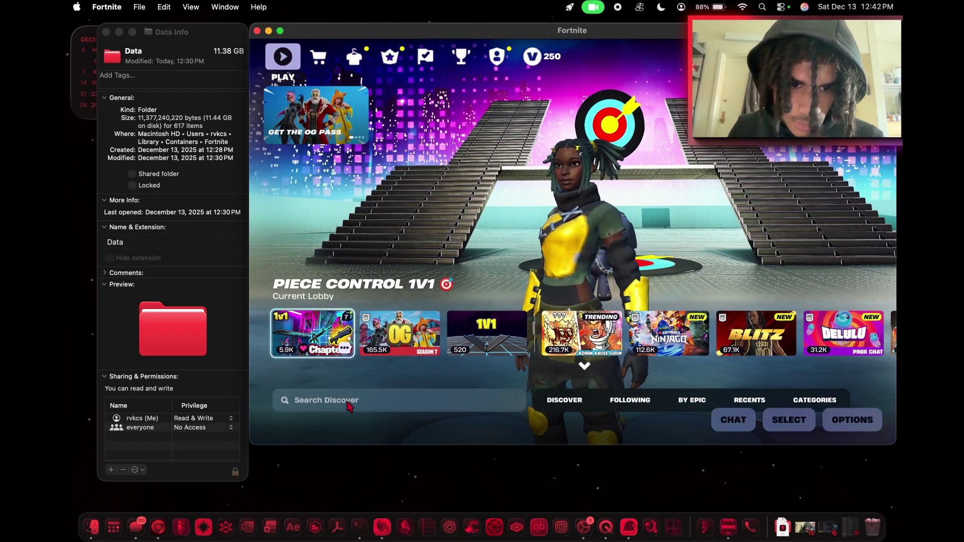
Dismiss the download error and search Discover for 'creative'
key(Return)
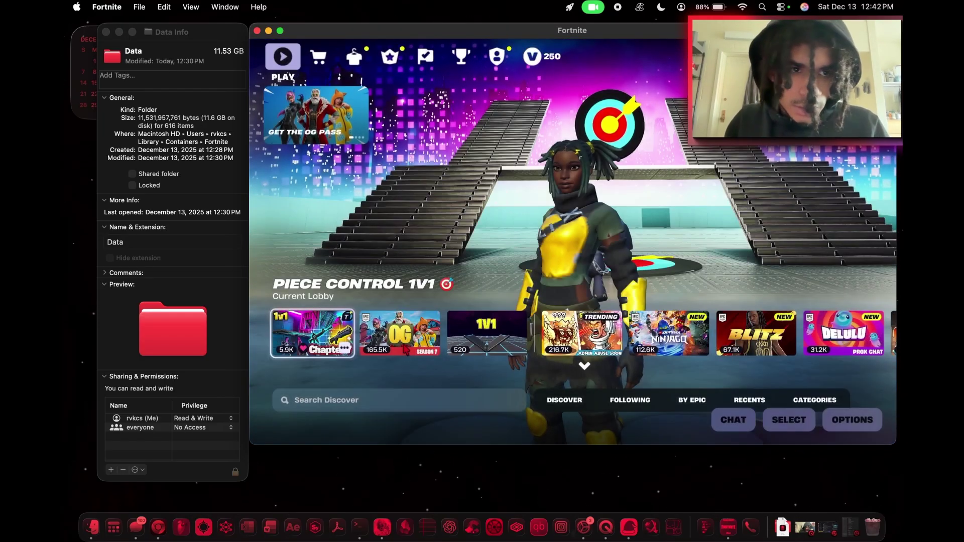
click(358, 401)
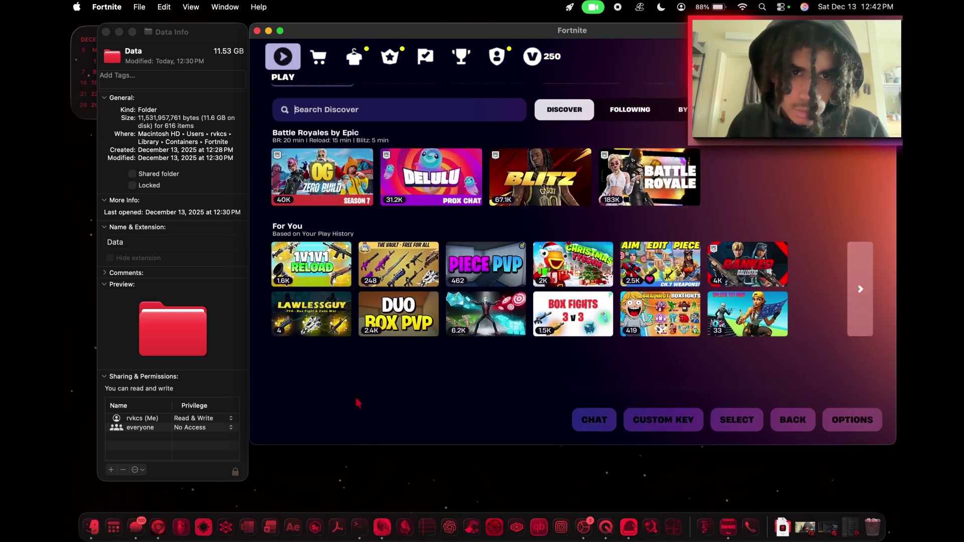
click(319, 111)
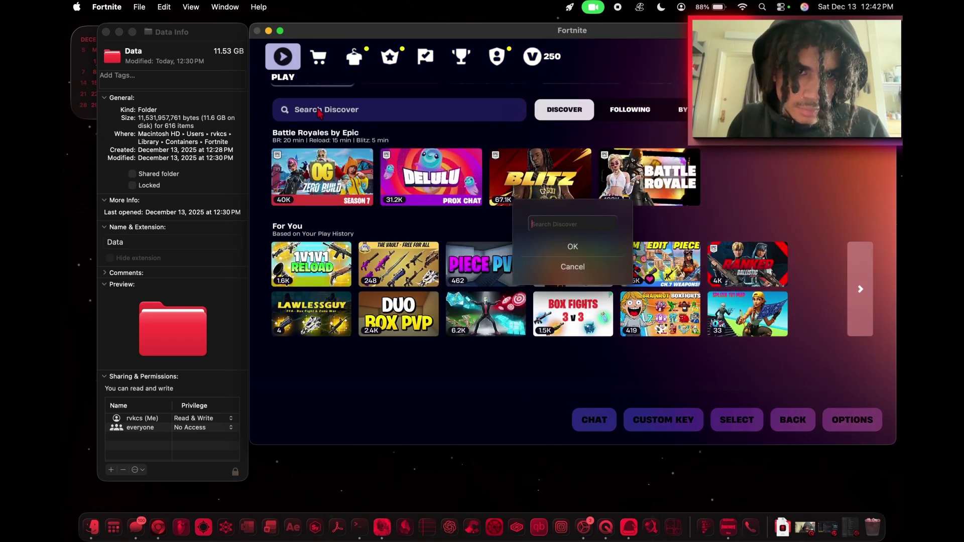
text(creative)
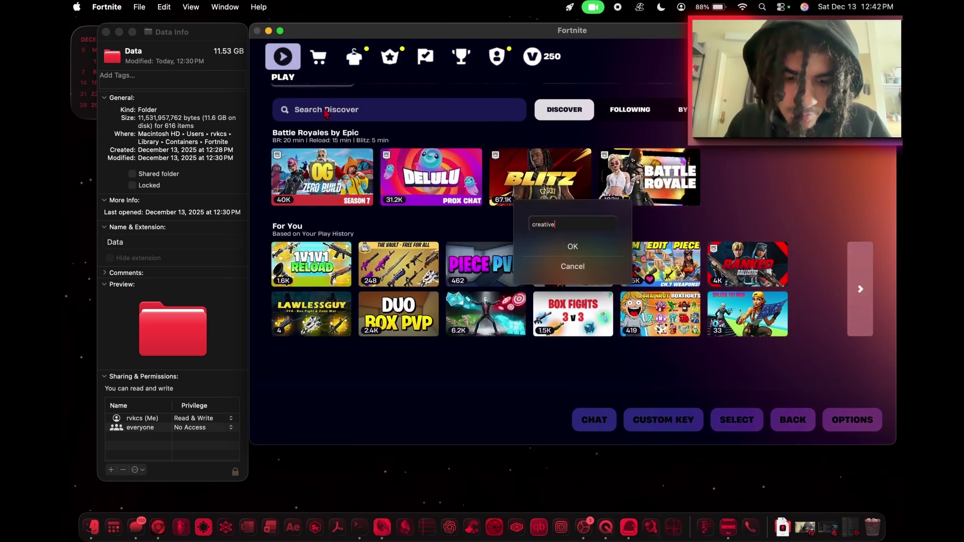
click(577, 246)
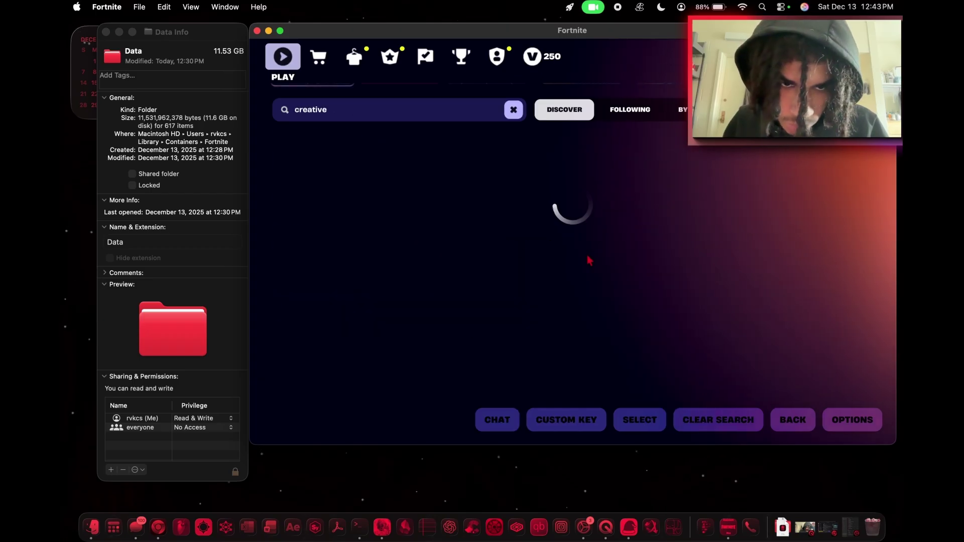
Select the CREATIVE island, start its 3 GB asset download, then close the game at 73%
click(341, 220)
click(324, 321)
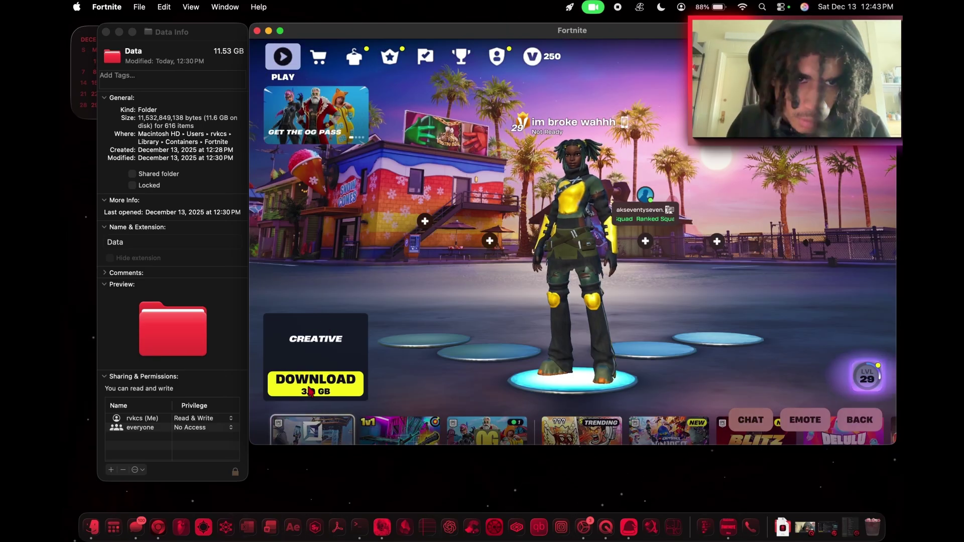
click(326, 384)
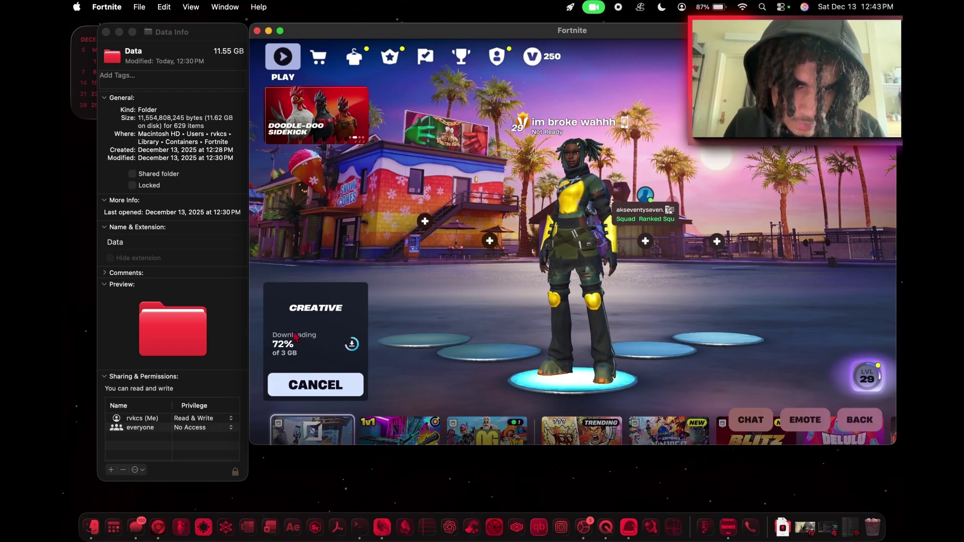
click(257, 31)
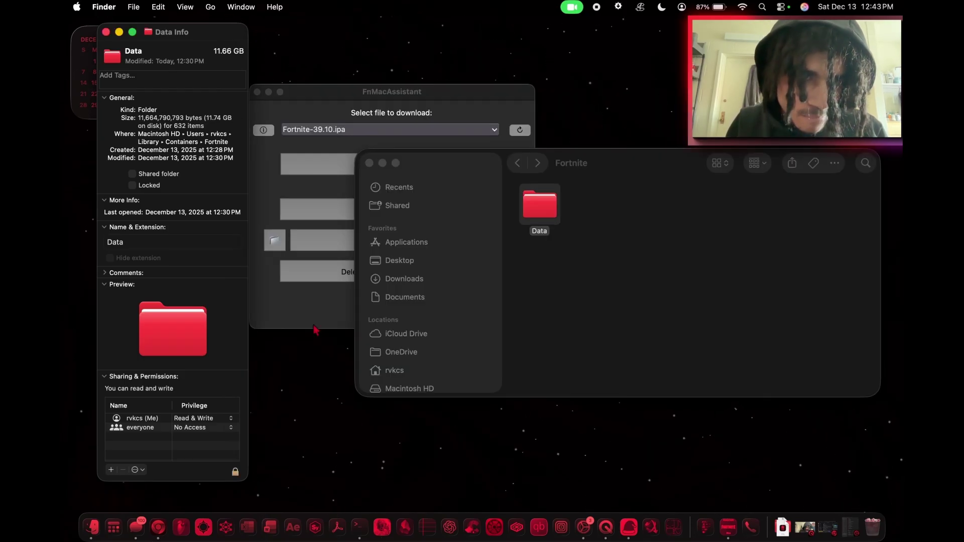
In Finder, go to Data > Documents > FortniteGame > PersistentDownloadDir
click(567, 224)
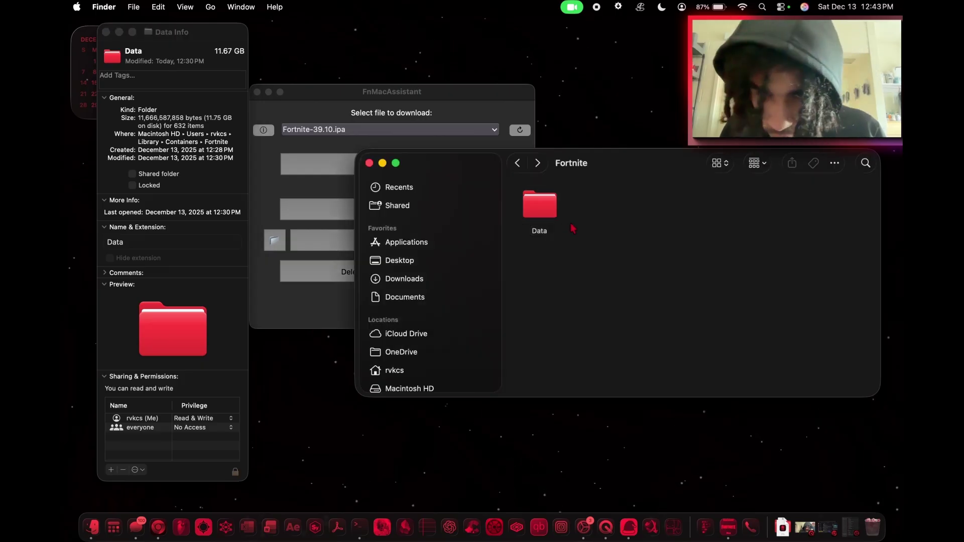
double_click(551, 205)
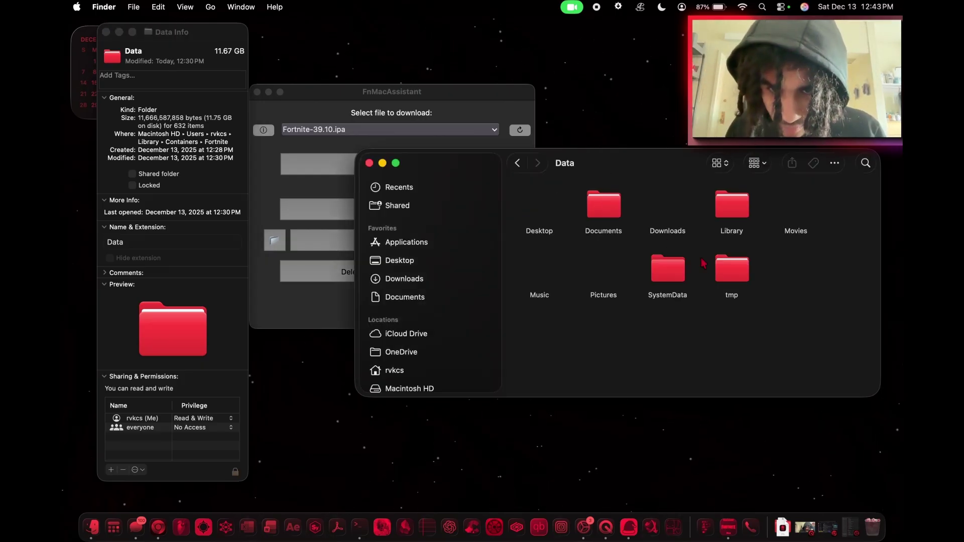
double_click(605, 213)
double_click(606, 213)
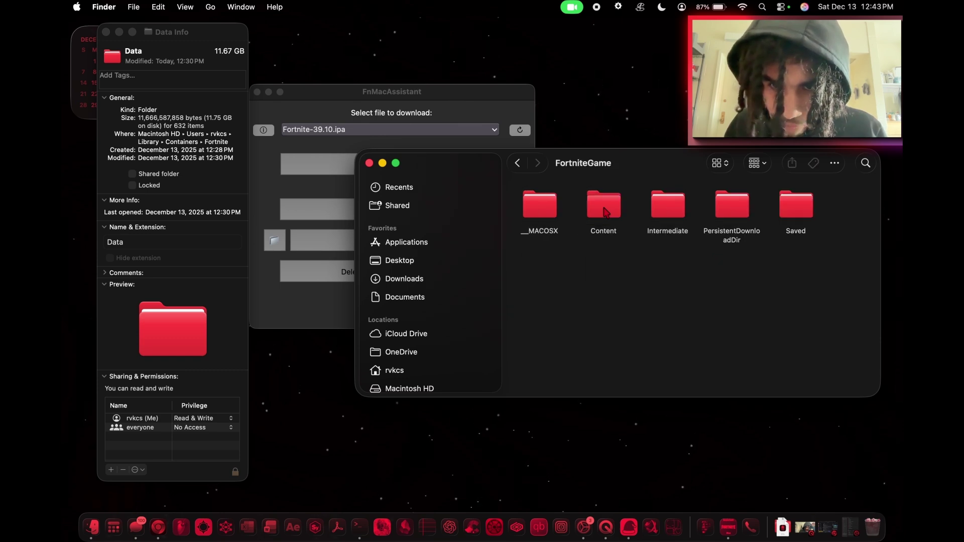
double_click(736, 210)
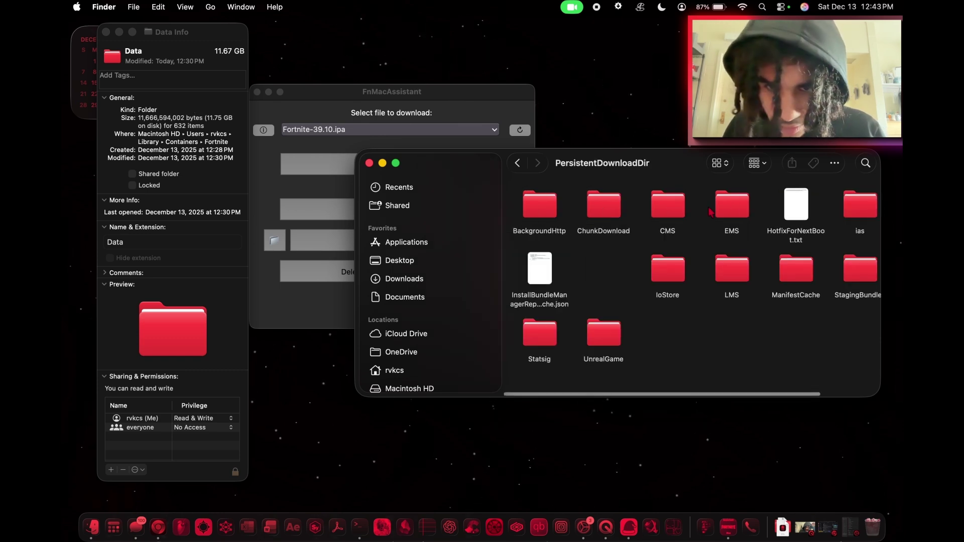
Trash InstallBundleManagerReportCache.json and relaunch Fortnite from the Dock
right_click(539, 277)
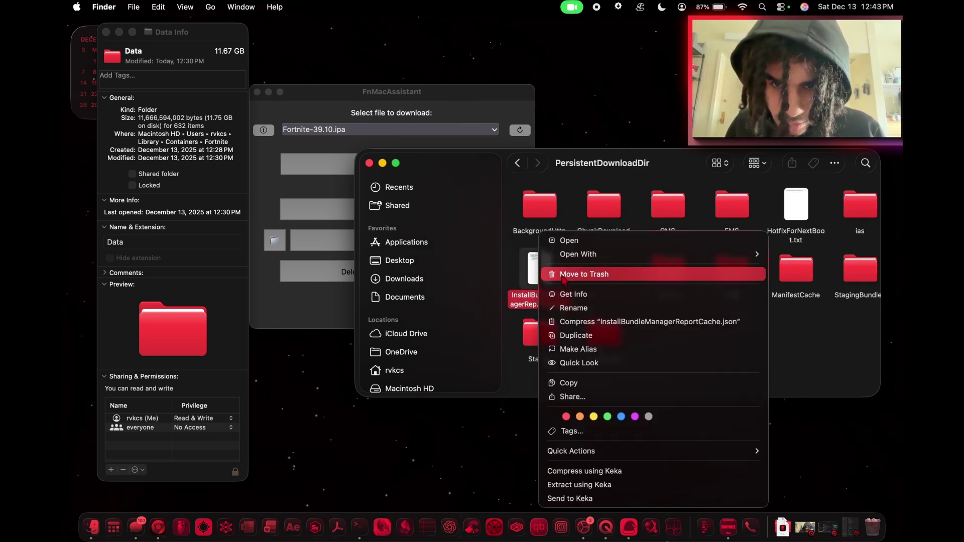
click(564, 274)
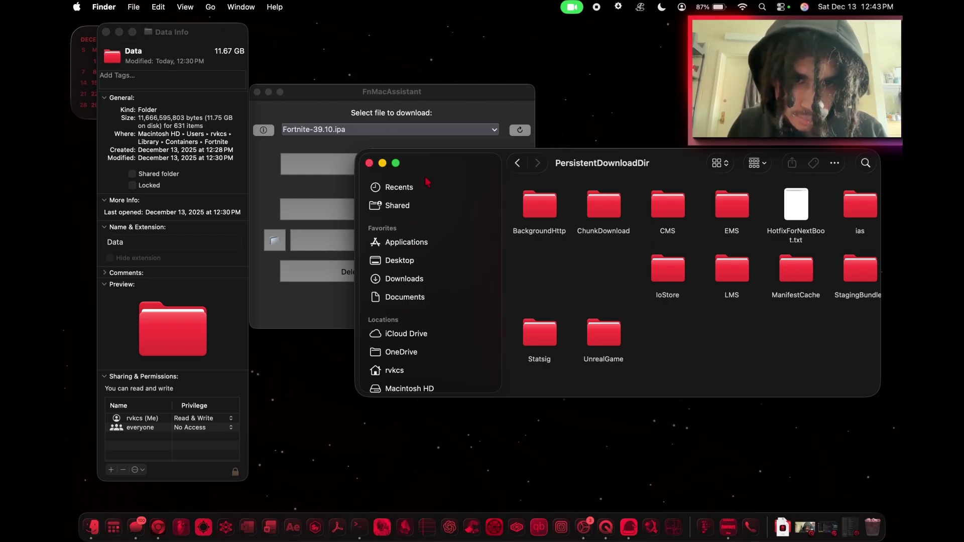
click(381, 537)
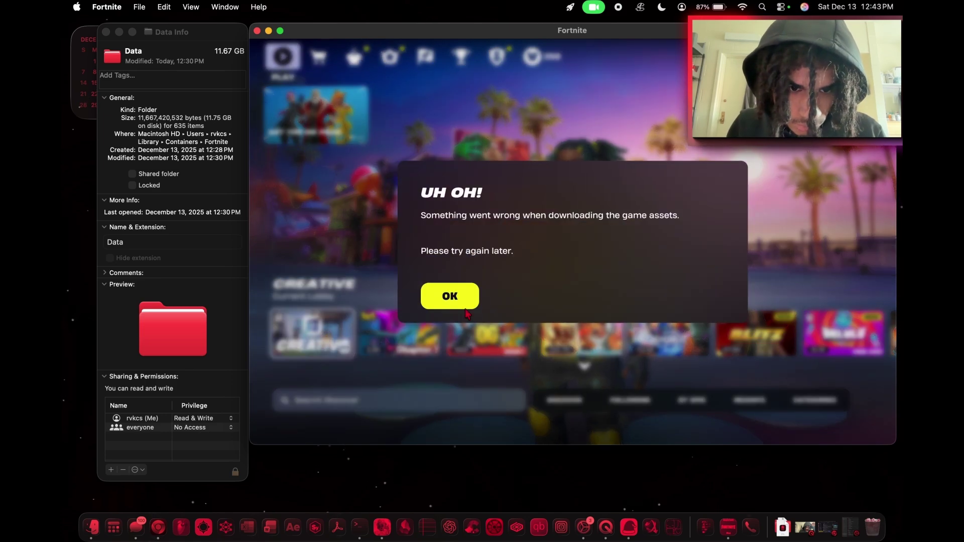
Dismiss the error, start, cancel and restart the 263.05 MB Creative download, then close the game
click(459, 301)
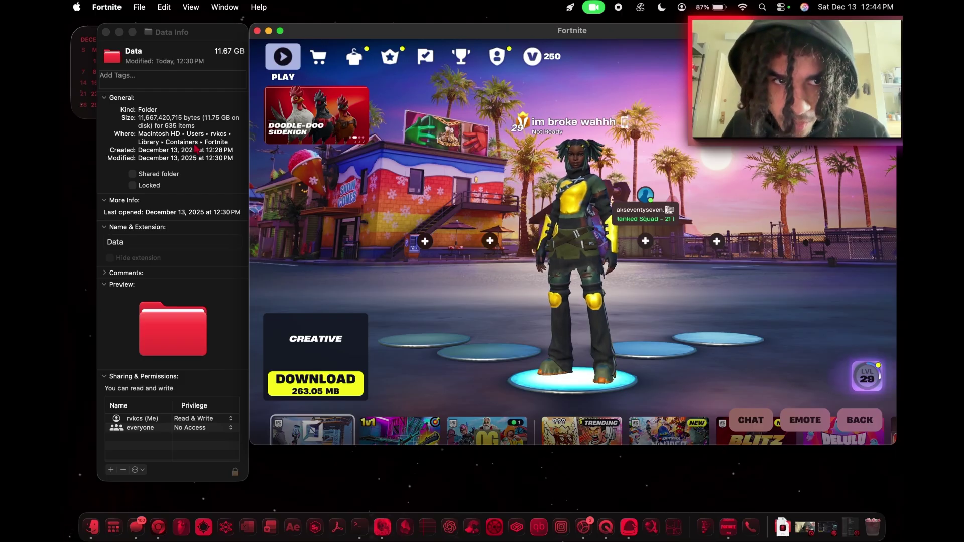
click(312, 385)
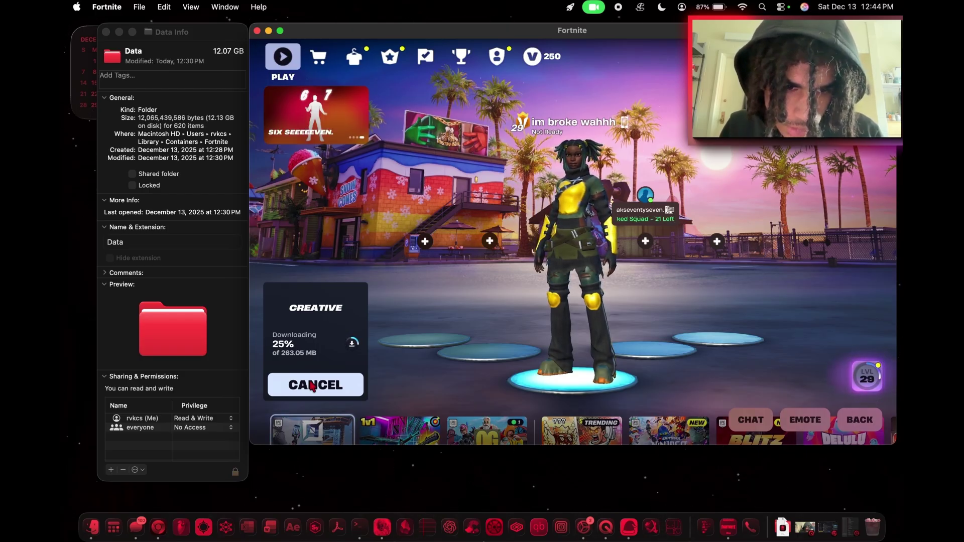
click(313, 386)
click(440, 294)
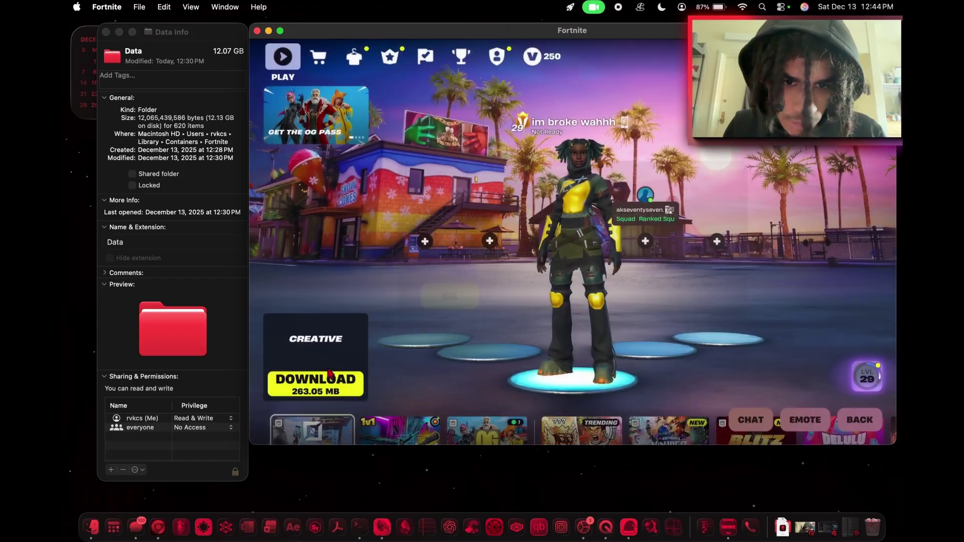
click(329, 378)
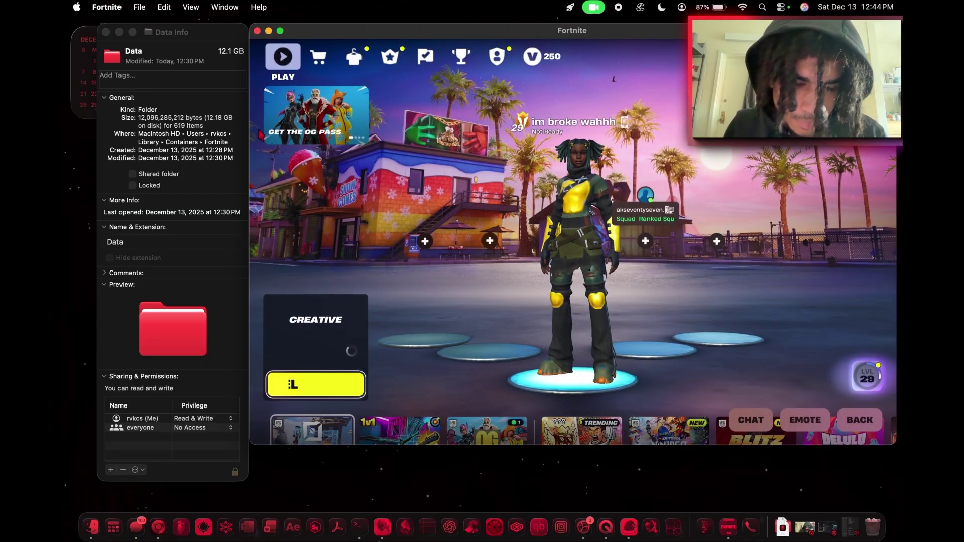
click(257, 31)
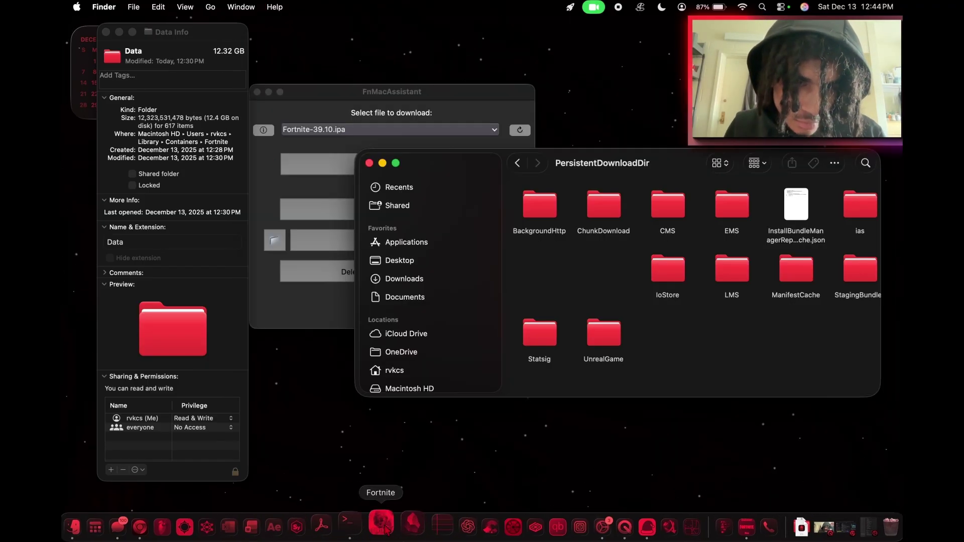
Reopen and close Fortnite, then force quit the stuck launch from the Dock and relaunch it
click(382, 527)
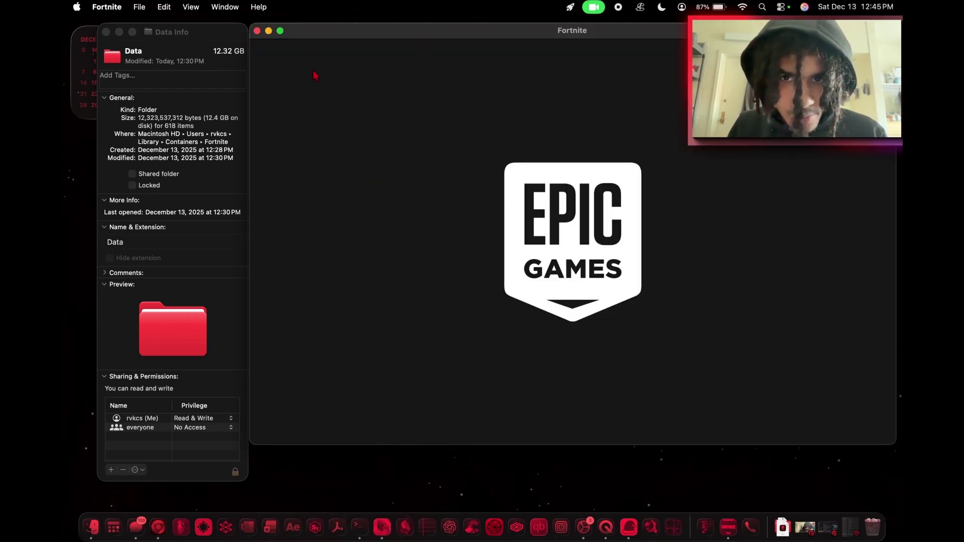
click(257, 30)
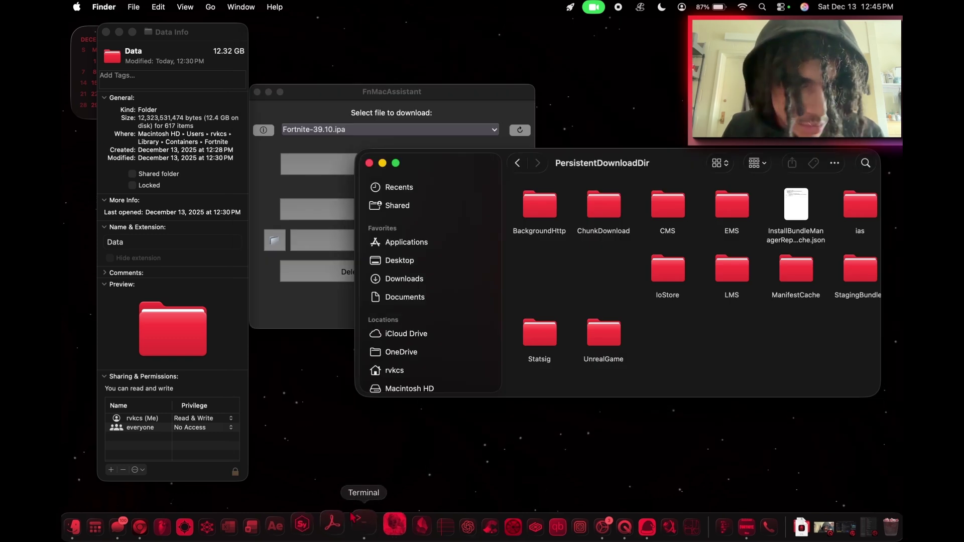
click(384, 525)
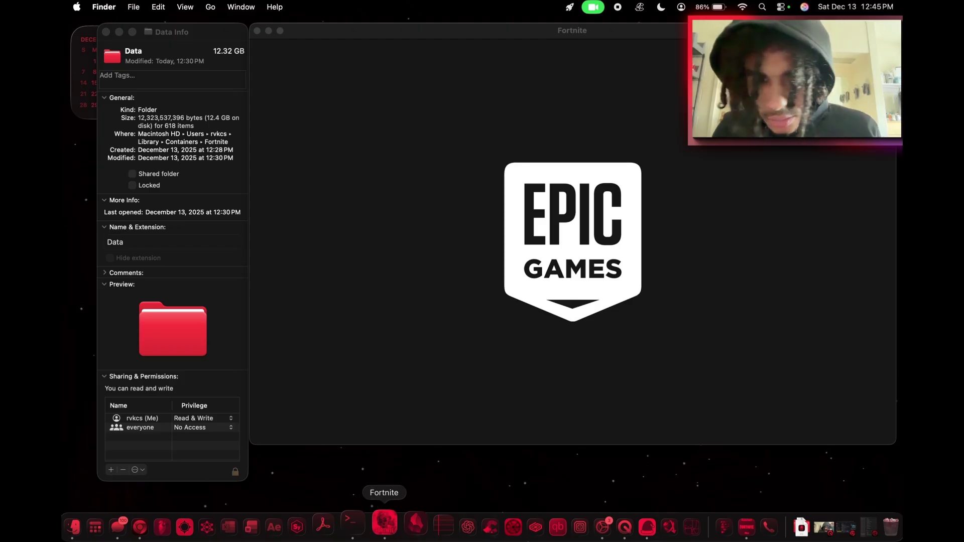
right_click(392, 528)
click(400, 478)
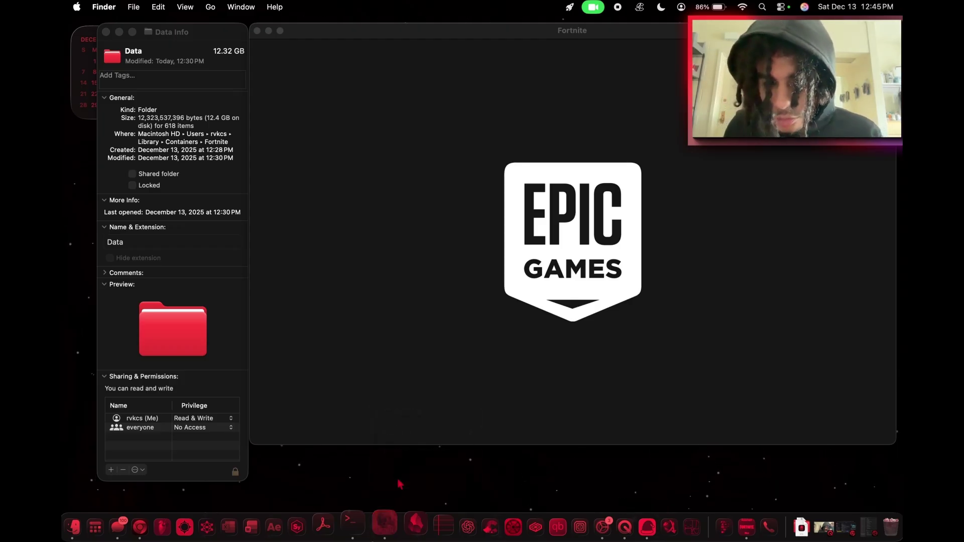
click(390, 527)
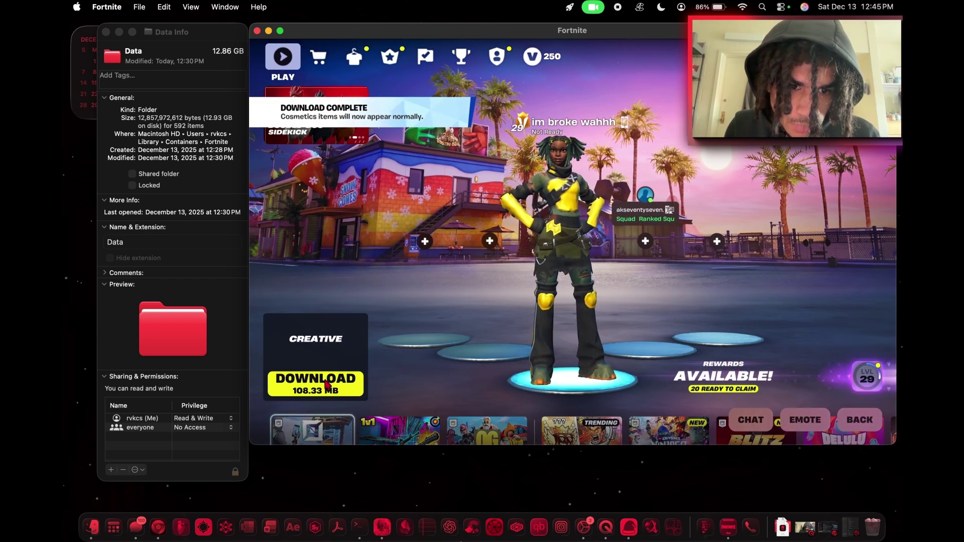
Download the Creative assets and briefly open Discover, landing back on Piece Control 1V1
click(327, 385)
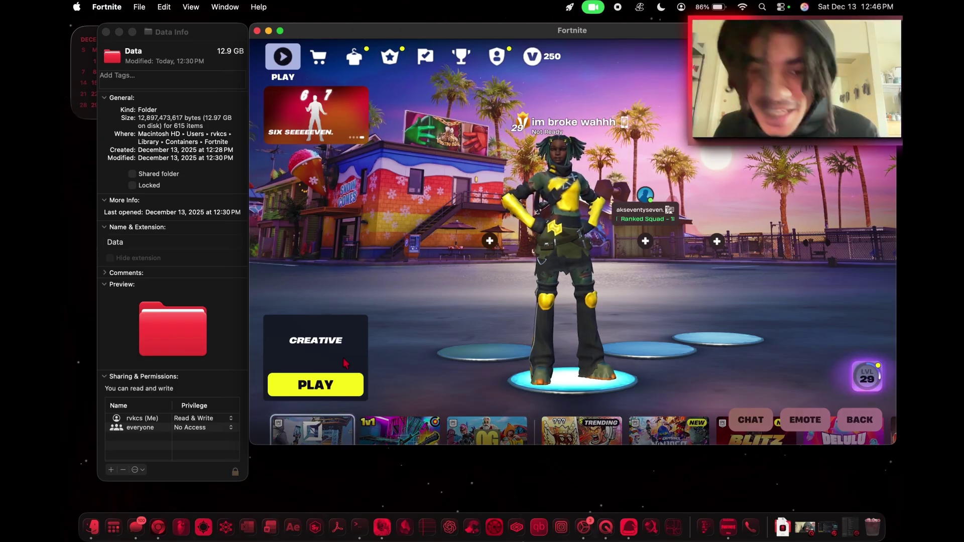
click(404, 426)
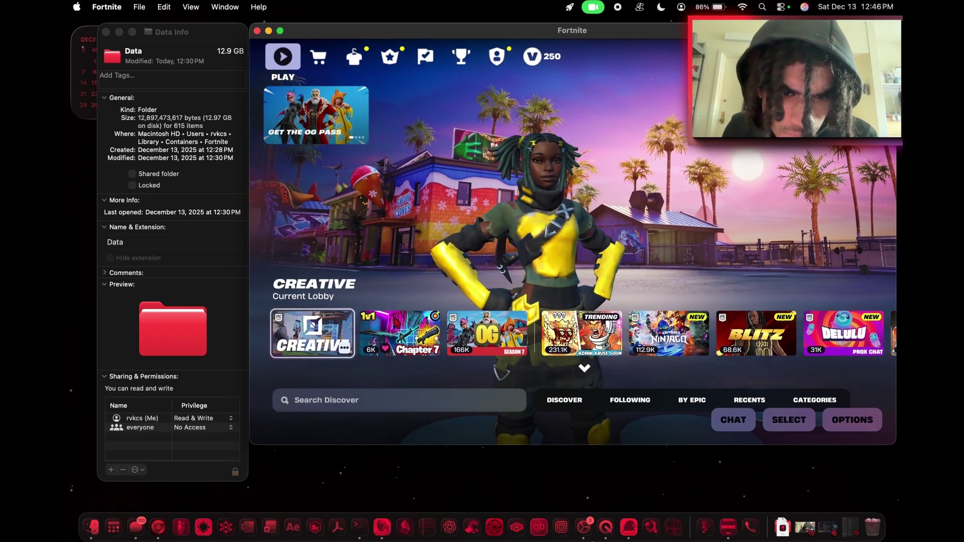
click(398, 324)
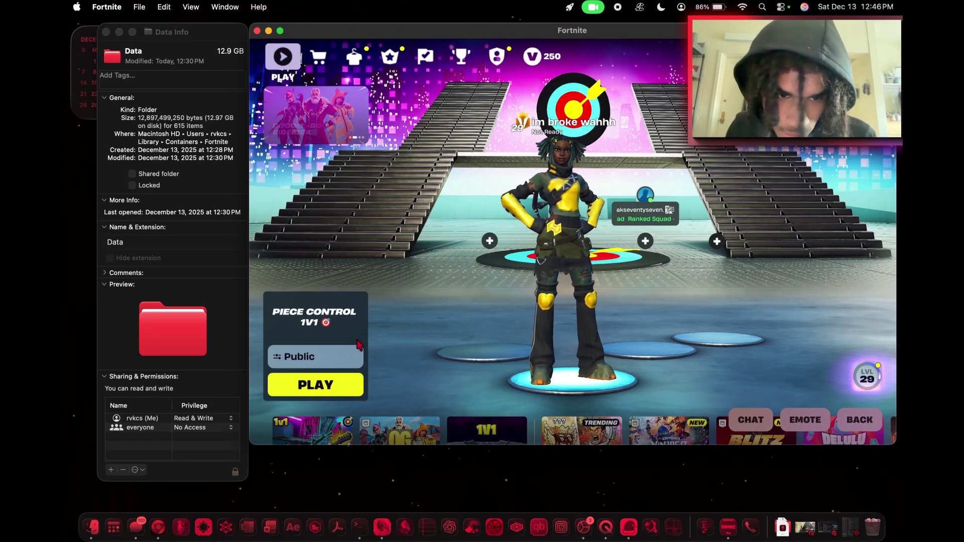
Search Discover for creative, select Epic's Creative island and start it
click(315, 316)
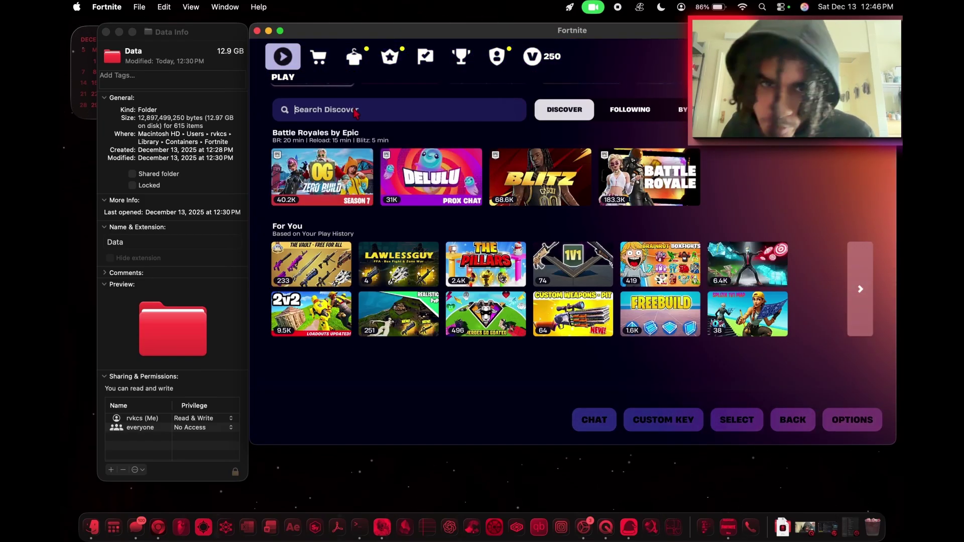
click(356, 112)
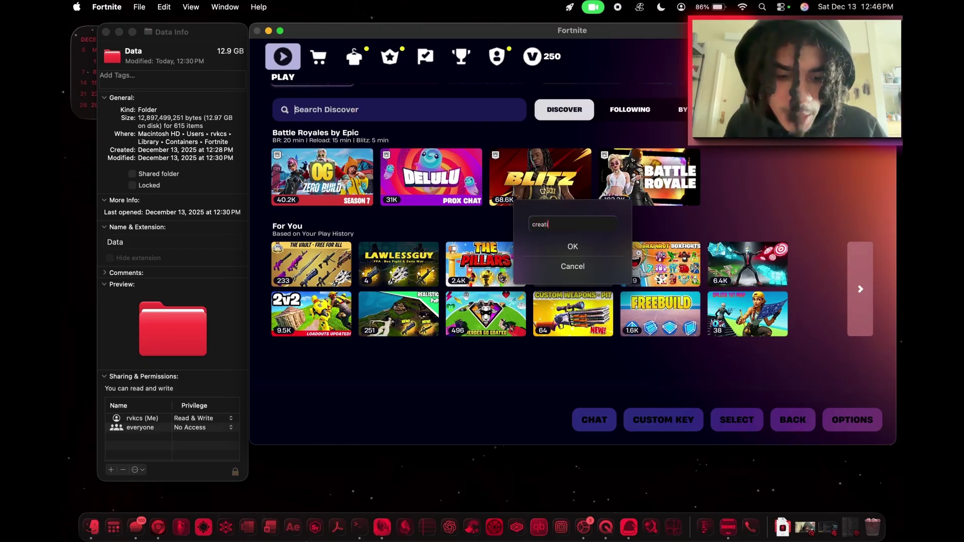
click(580, 255)
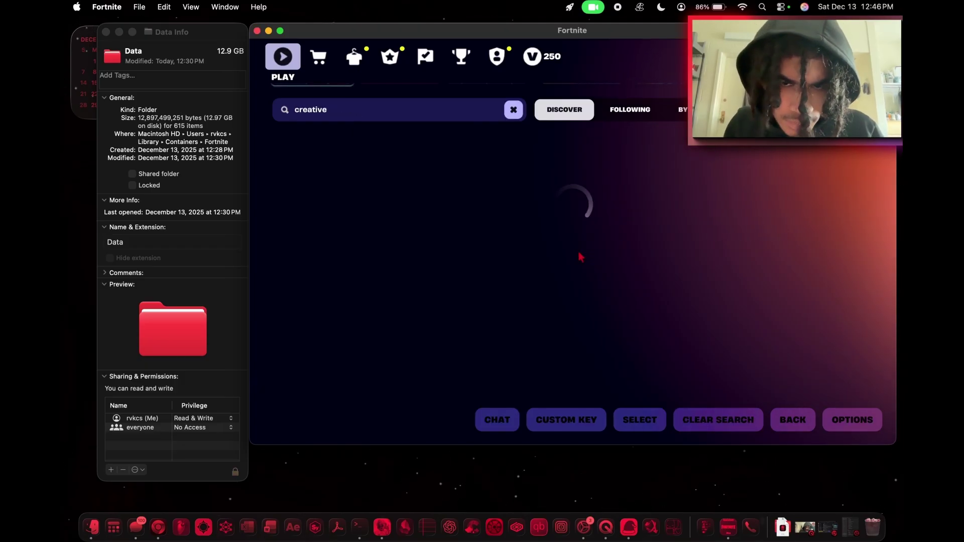
click(322, 198)
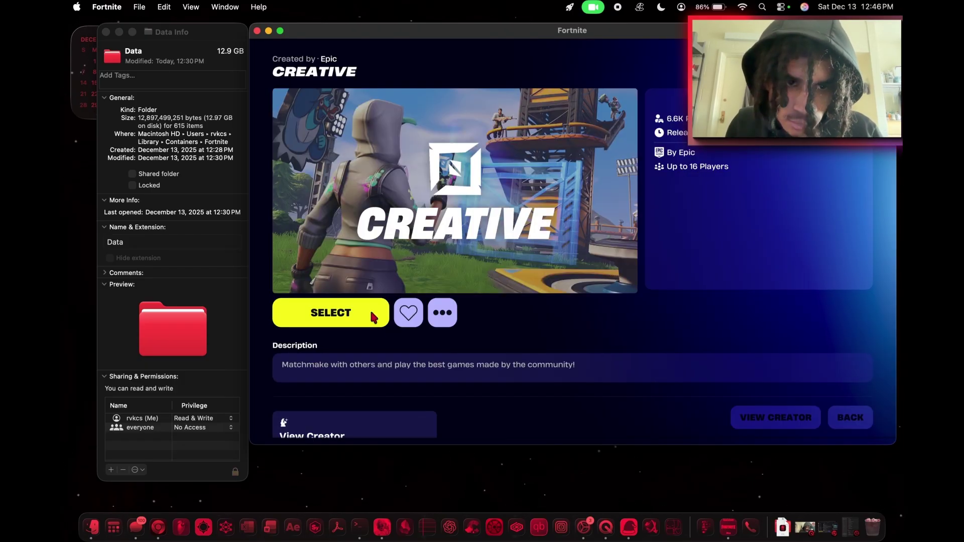
click(370, 315)
click(319, 387)
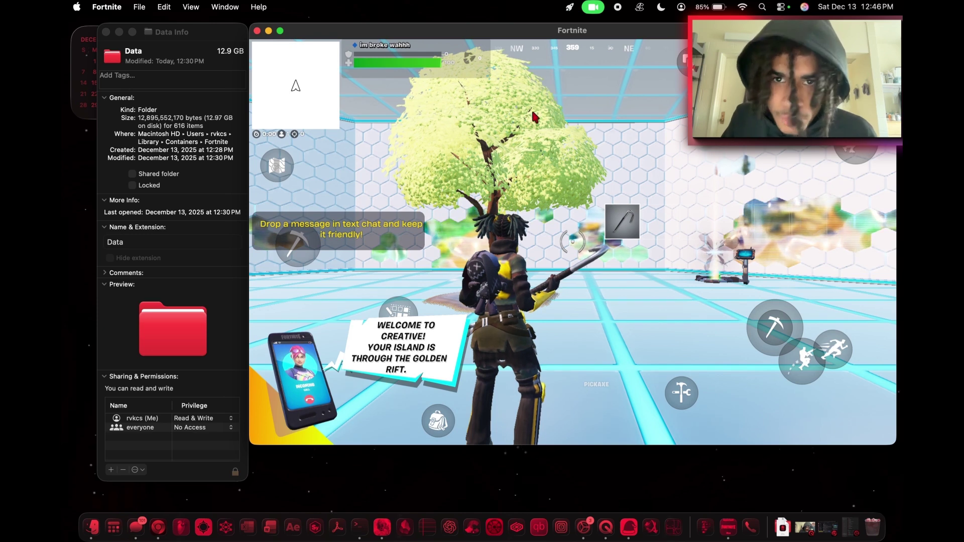
Look around the Creative hub and move the game window left and down
drag(553, 277, 505, 236)
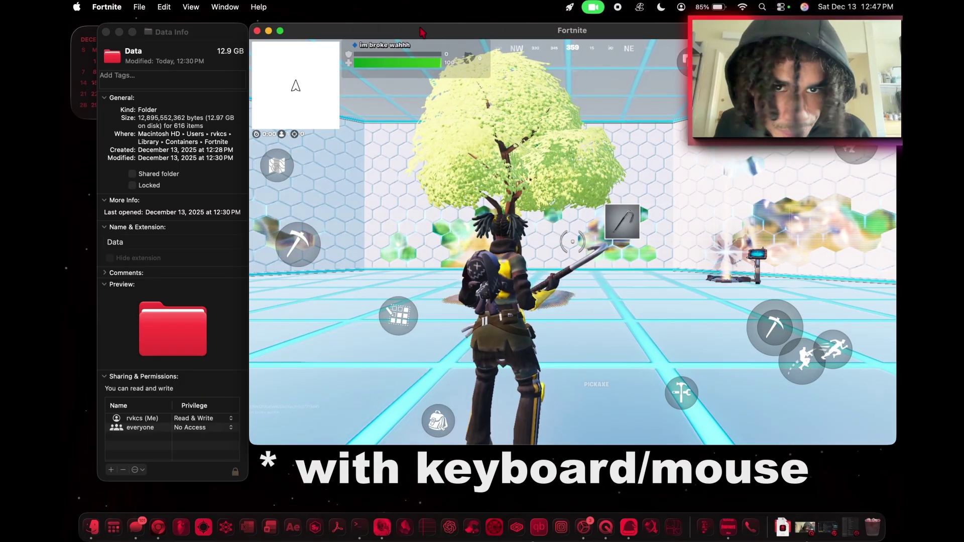
drag(425, 30, 327, 47)
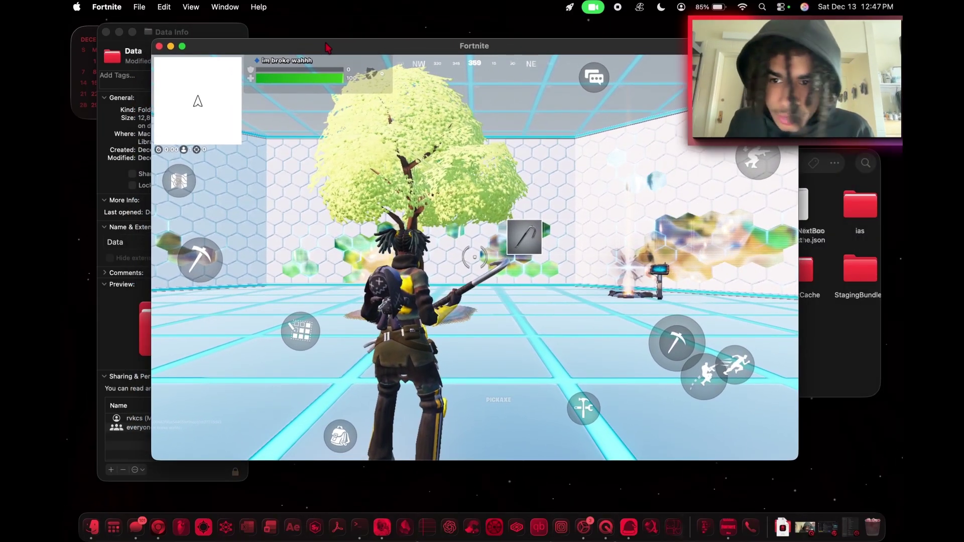